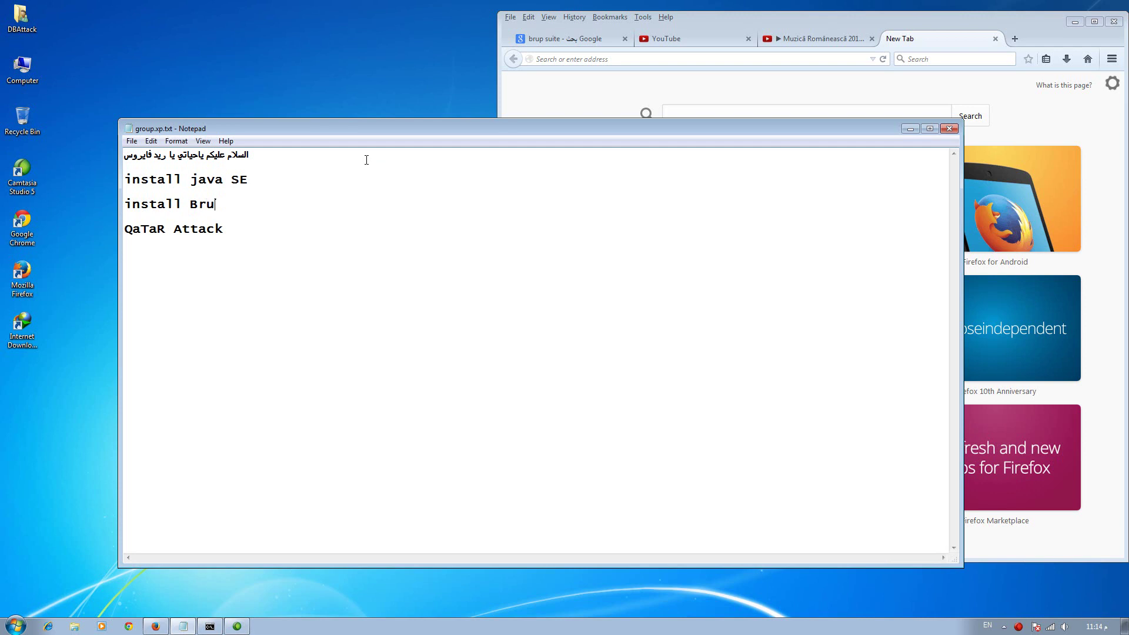
# Step: Complete the second note line as "install Brup suite" and minimize the notes window
pyautogui.write(' suite')
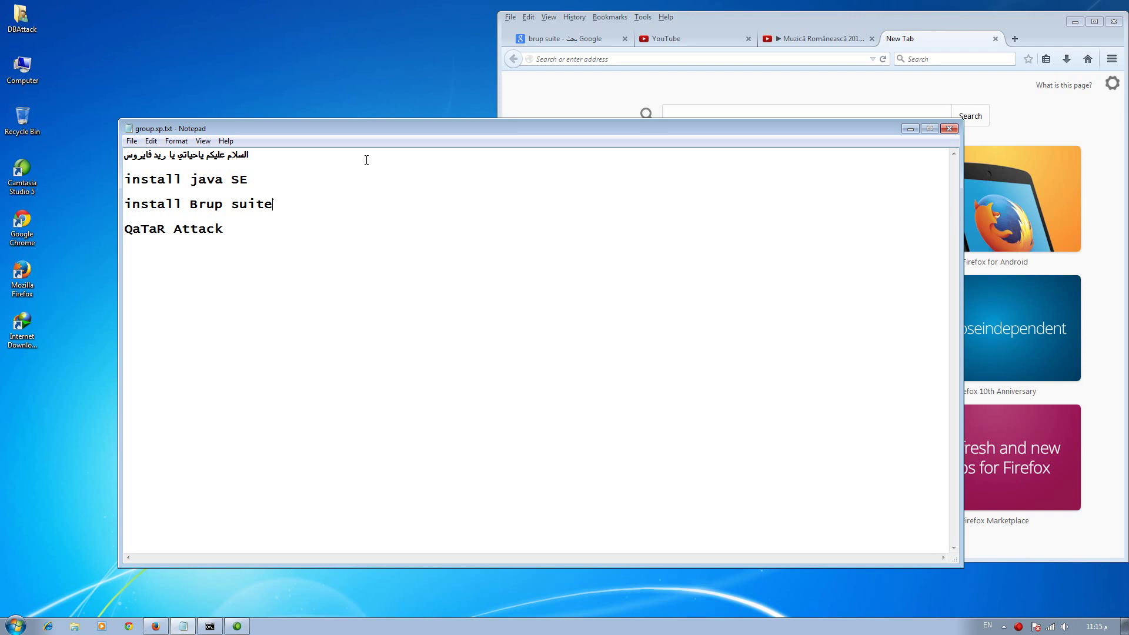
pyautogui.click(908, 129)
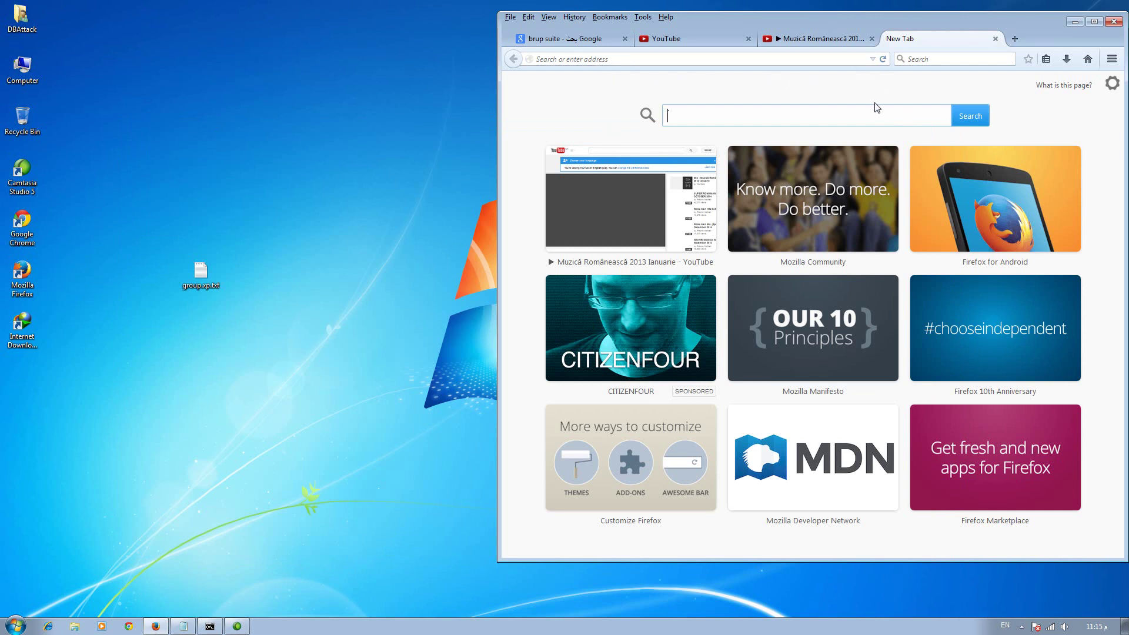
# Step: Search the web for "java se" and open Oracle's Java Platform (JDK) 8u25 download page
pyautogui.write('ava')
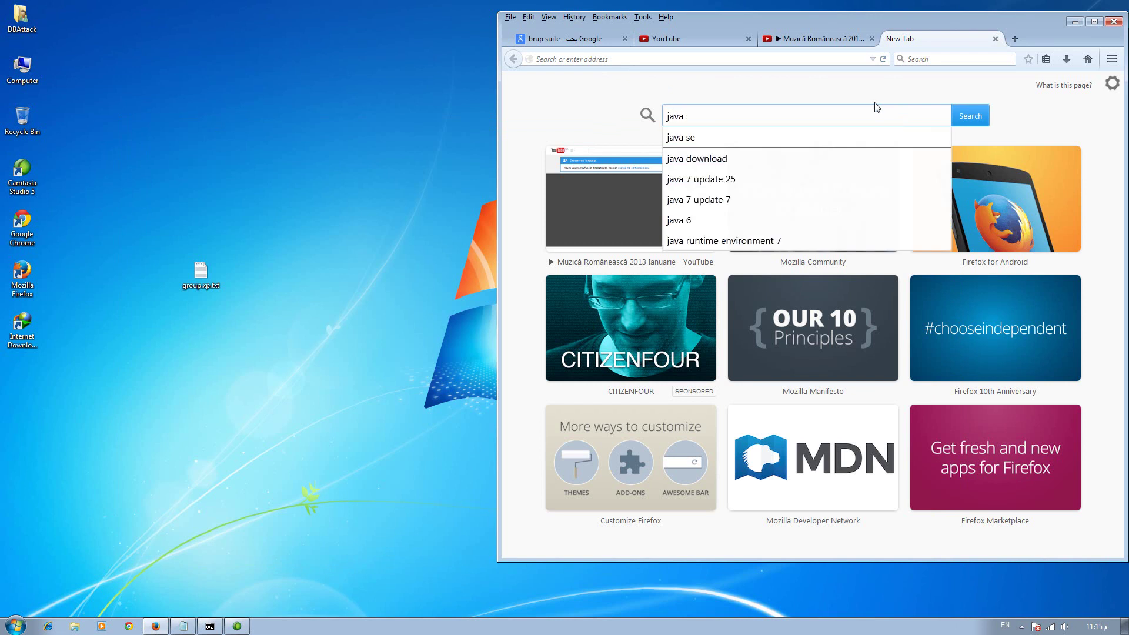
pyautogui.write(' se')
pyautogui.press('Return')
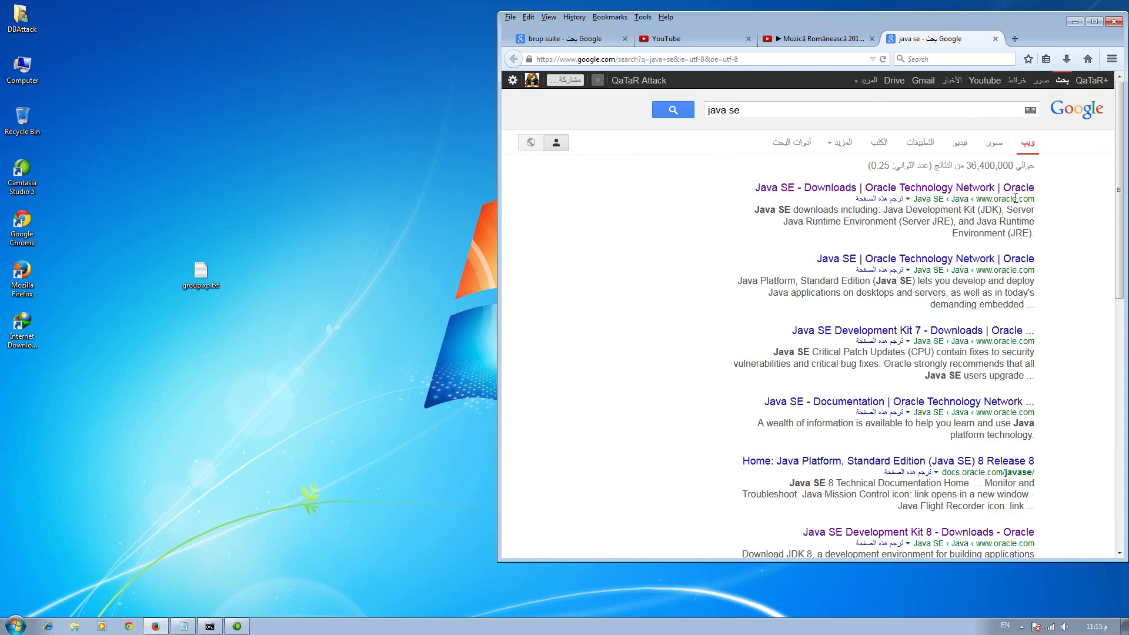
pyautogui.click(1012, 189)
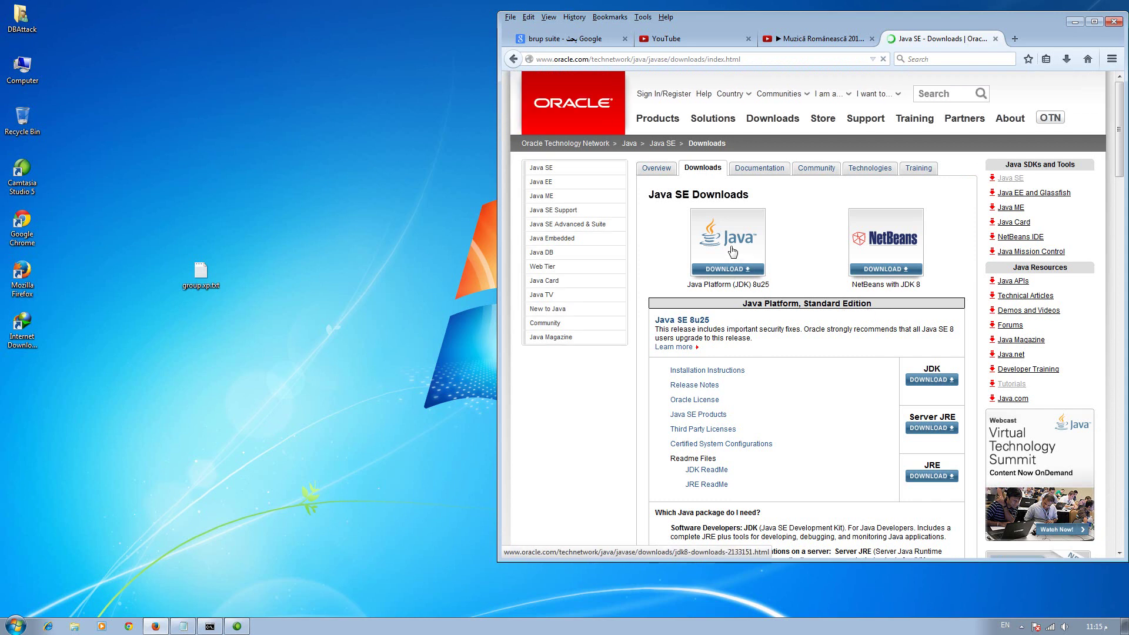
pyautogui.click(732, 252)
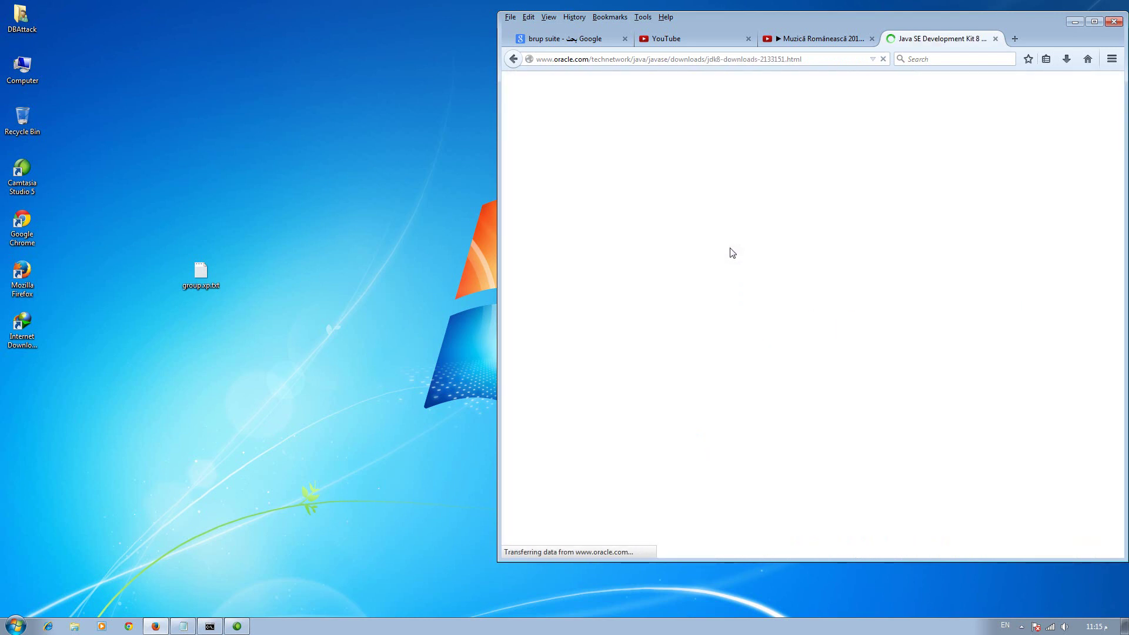
# Step: Accept the license agreement for Java SE Development Kit 8u25 and highlight the Windows x86 file jdk-8u25-windows-i586.exe
pyautogui.scroll(-5, 666, 243)
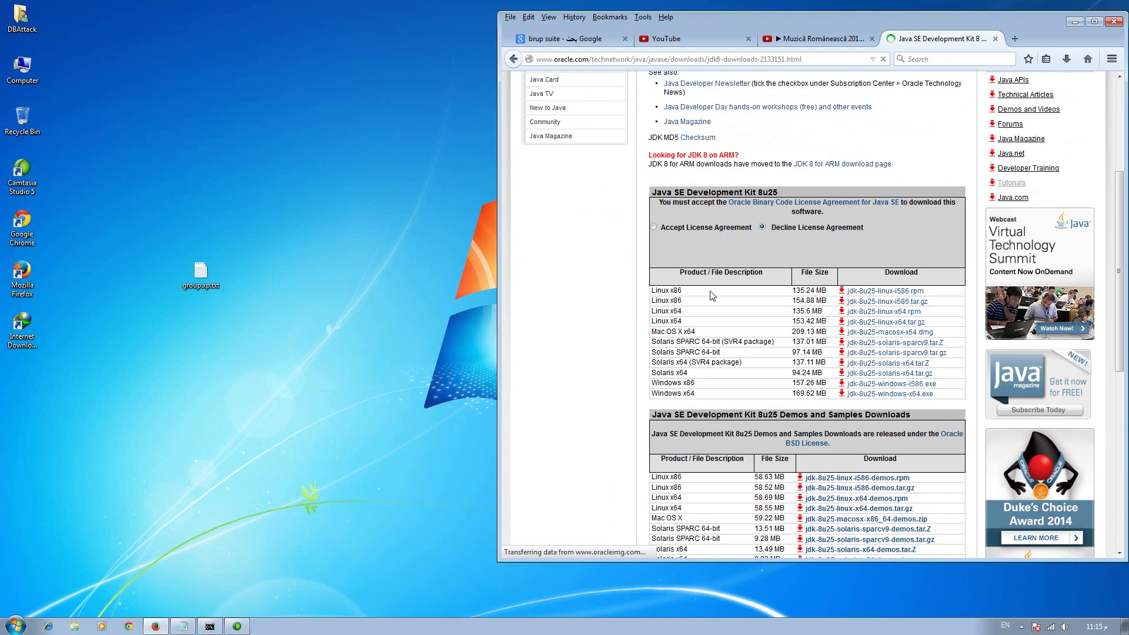
pyautogui.click(654, 226)
pyautogui.moveTo(651, 232); pyautogui.dragTo(654, 233)
pyautogui.click(655, 233)
pyautogui.scroll(-2, 677, 255)
pyautogui.moveTo(703, 316); pyautogui.dragTo(644, 319)
pyautogui.moveTo(949, 316); pyautogui.dragTo(840, 316)
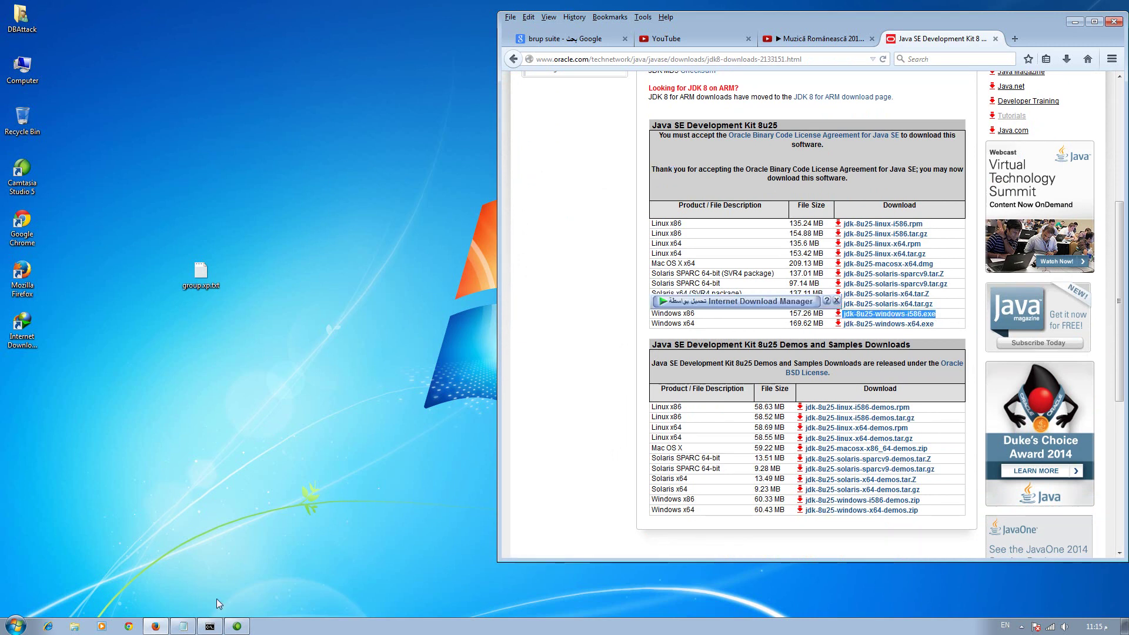
# Step: Check the installed Java version by running java -version in the command prompt, and minimize the prompt
pyautogui.click(210, 626)
pyautogui.press('Up')
pyautogui.press('Return')
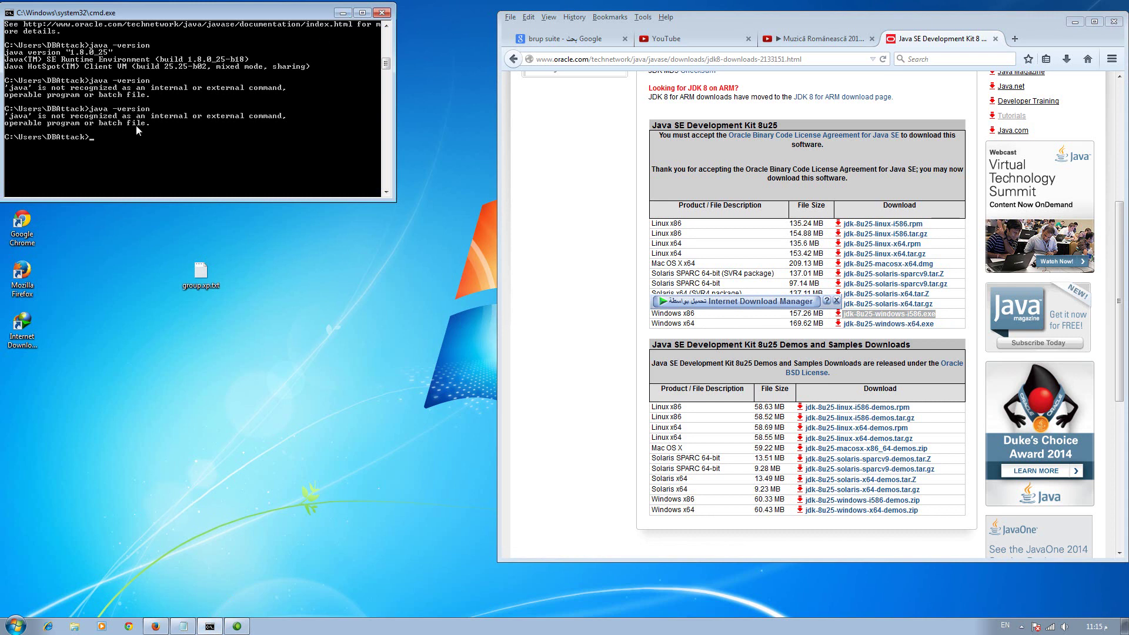
pyautogui.click(343, 12)
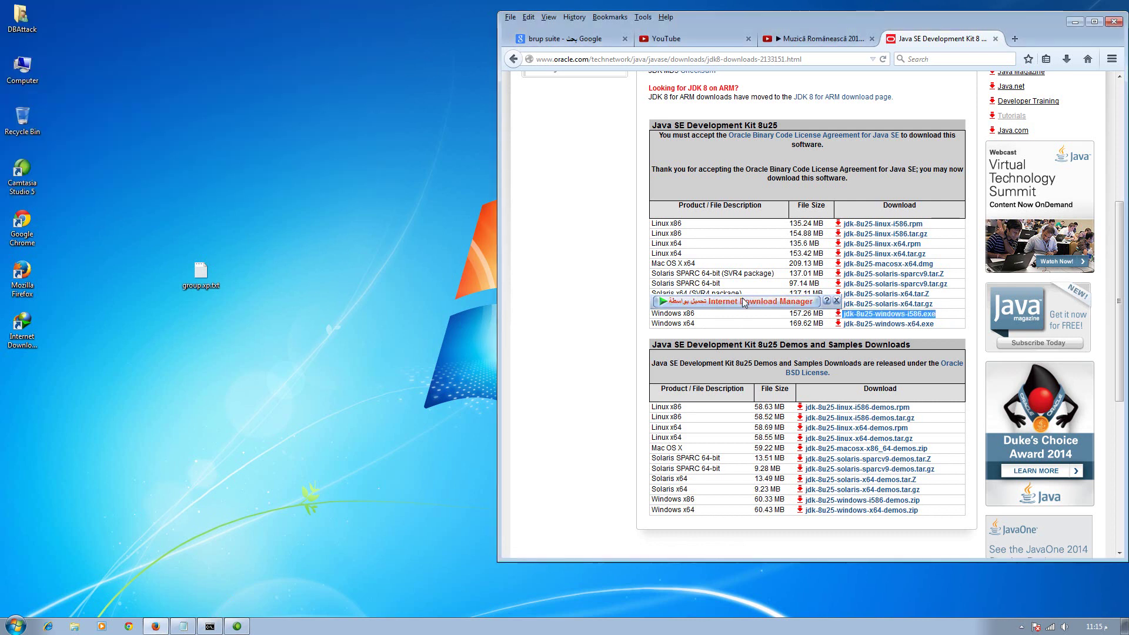
pyautogui.rightClick(883, 315)
pyautogui.click(901, 335)
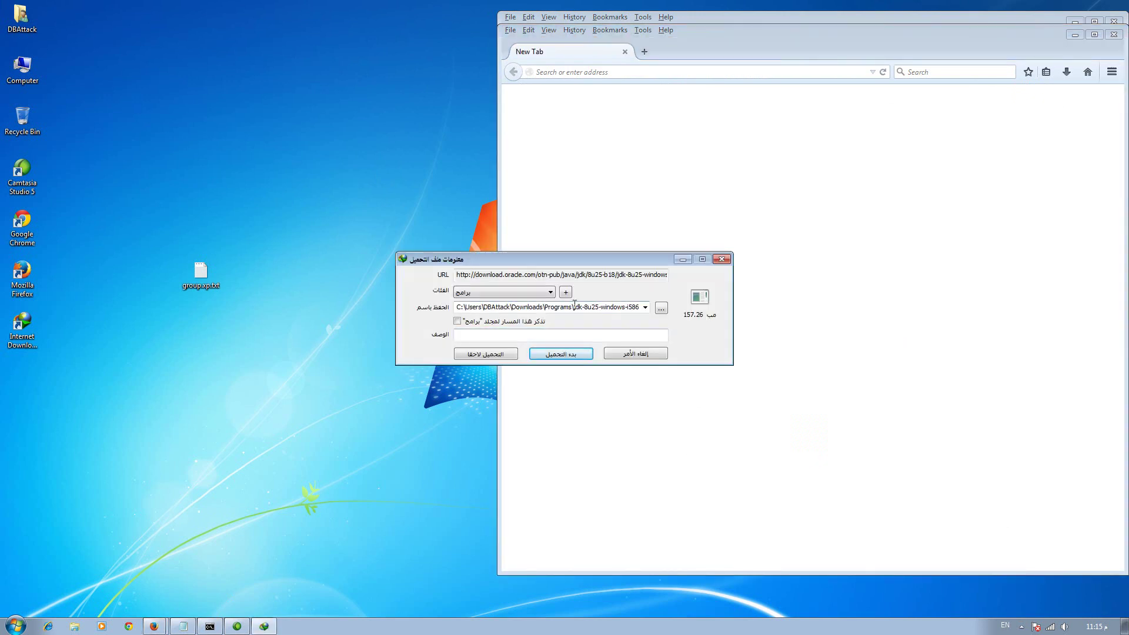
pyautogui.doubleClick(572, 306)
pyautogui.click(660, 308)
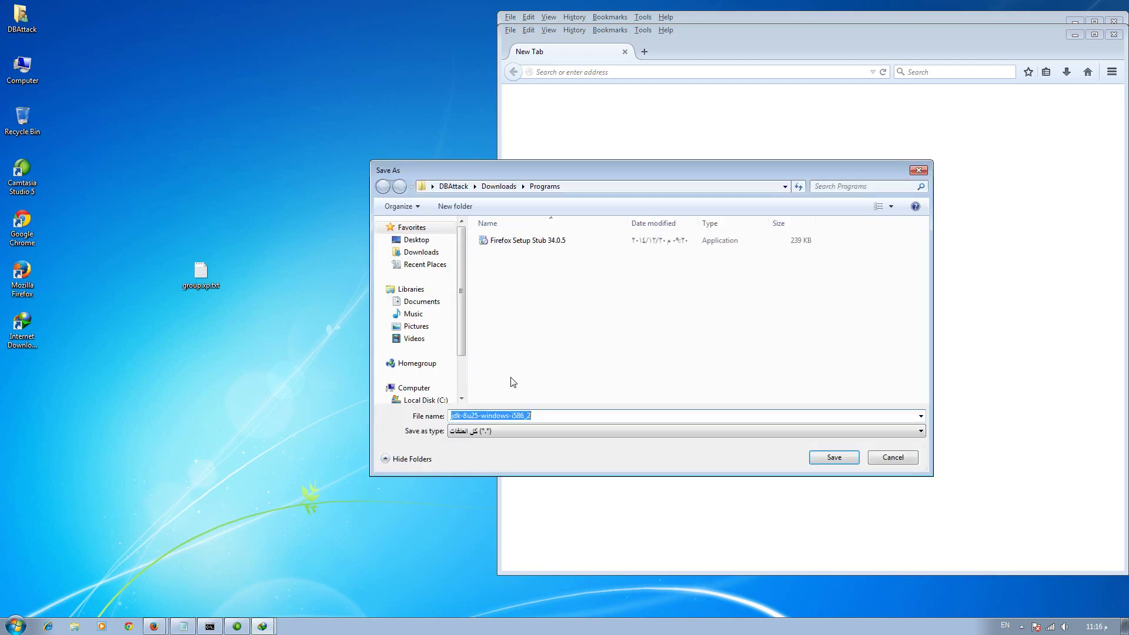
pyautogui.click(426, 253)
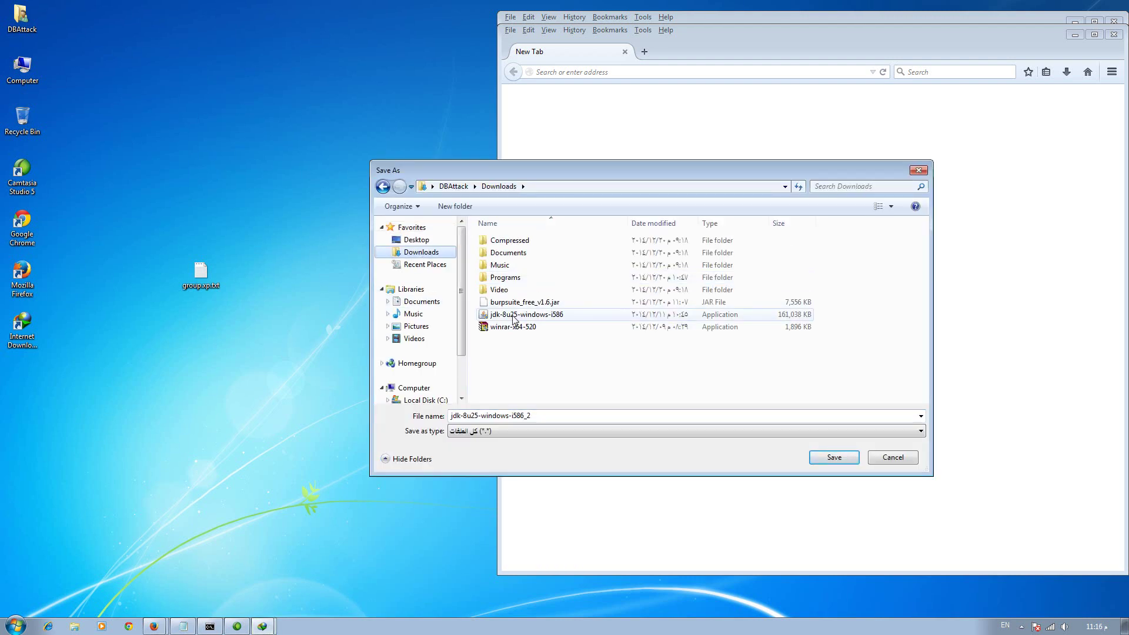
pyautogui.click(918, 170)
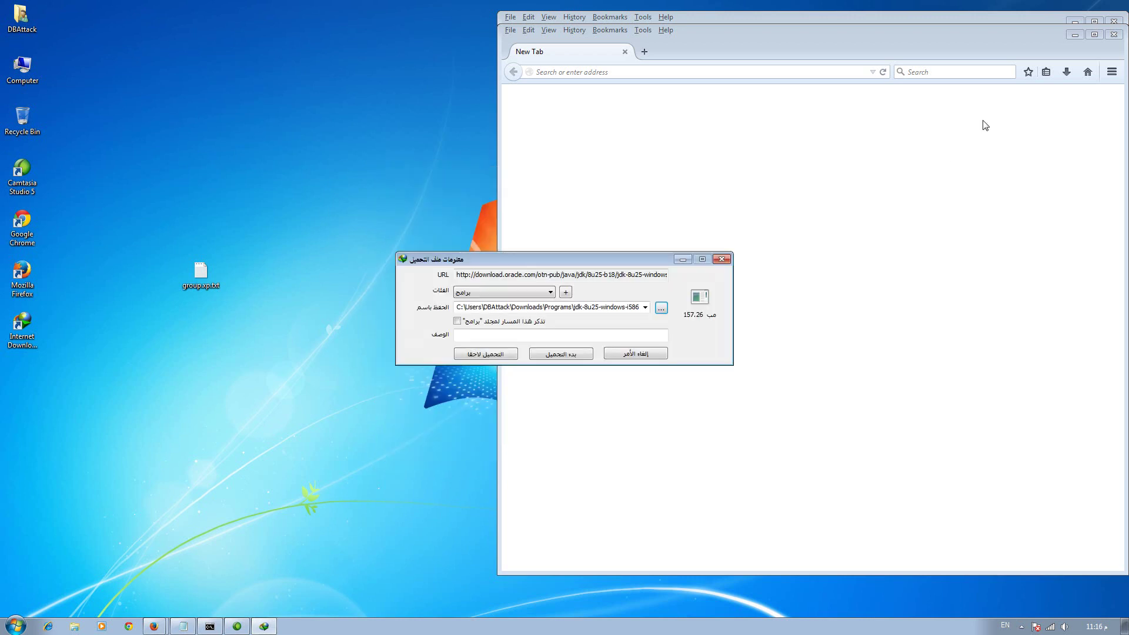
pyautogui.click(722, 259)
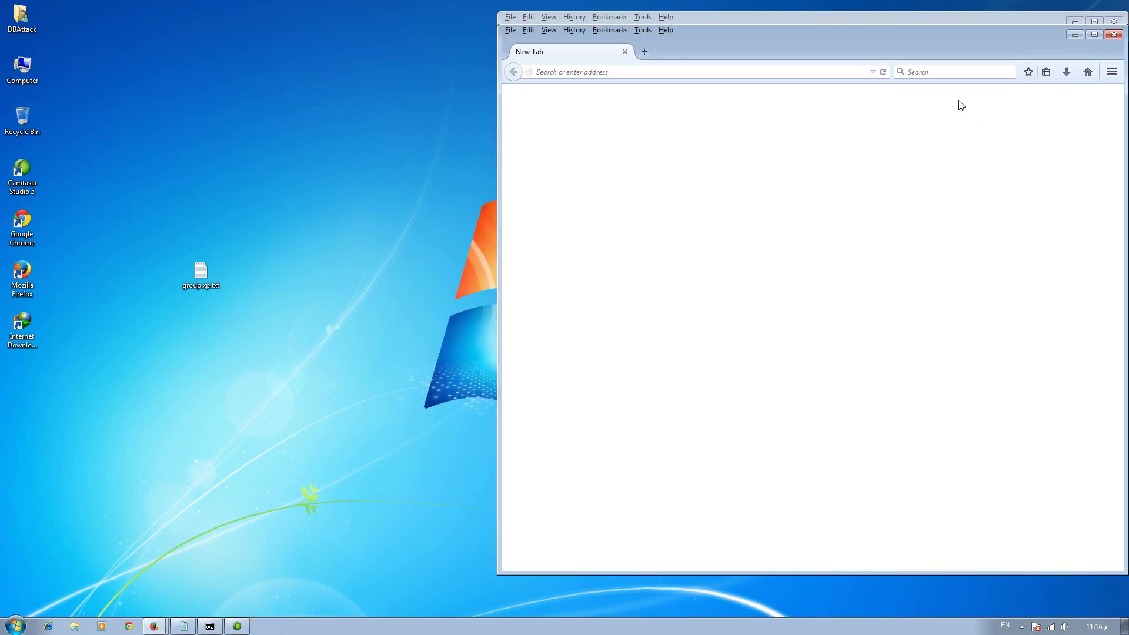
pyautogui.click(1113, 34)
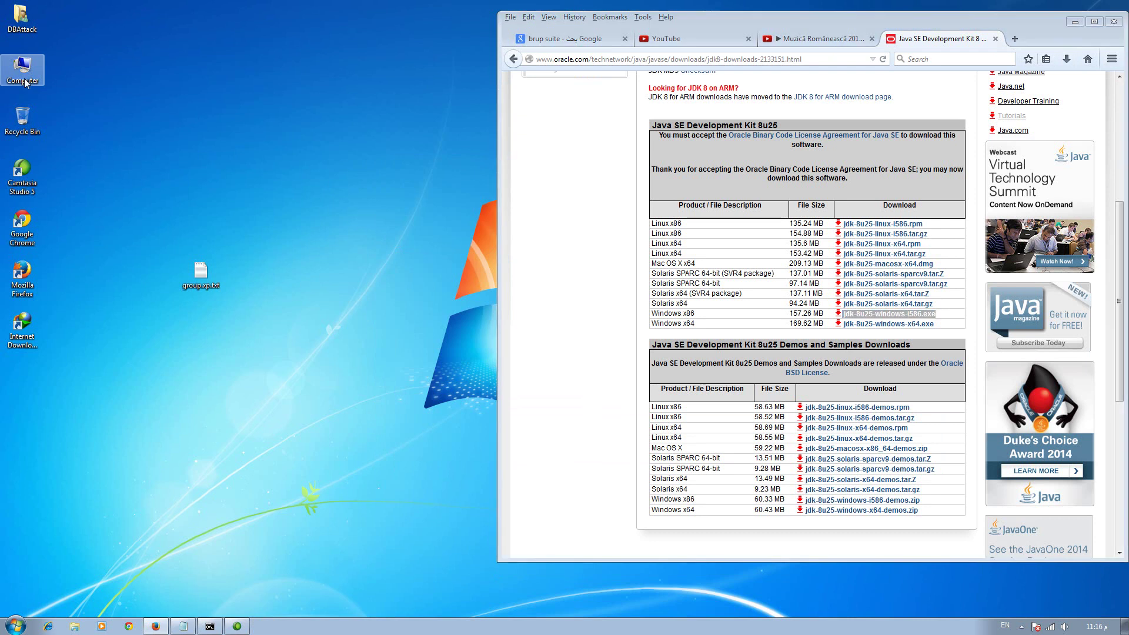
# Step: Run jdk-8u25-windows-i586 from the Downloads folder as administrator and close the folder window
pyautogui.doubleClick(23, 69)
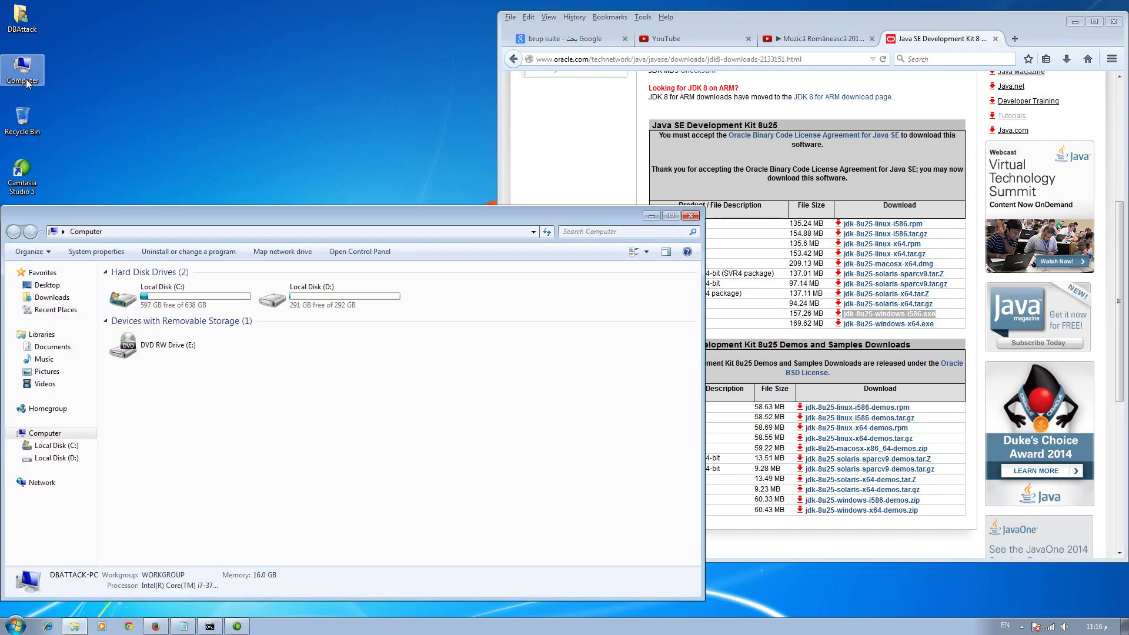
pyautogui.click(52, 297)
pyautogui.rightClick(131, 359)
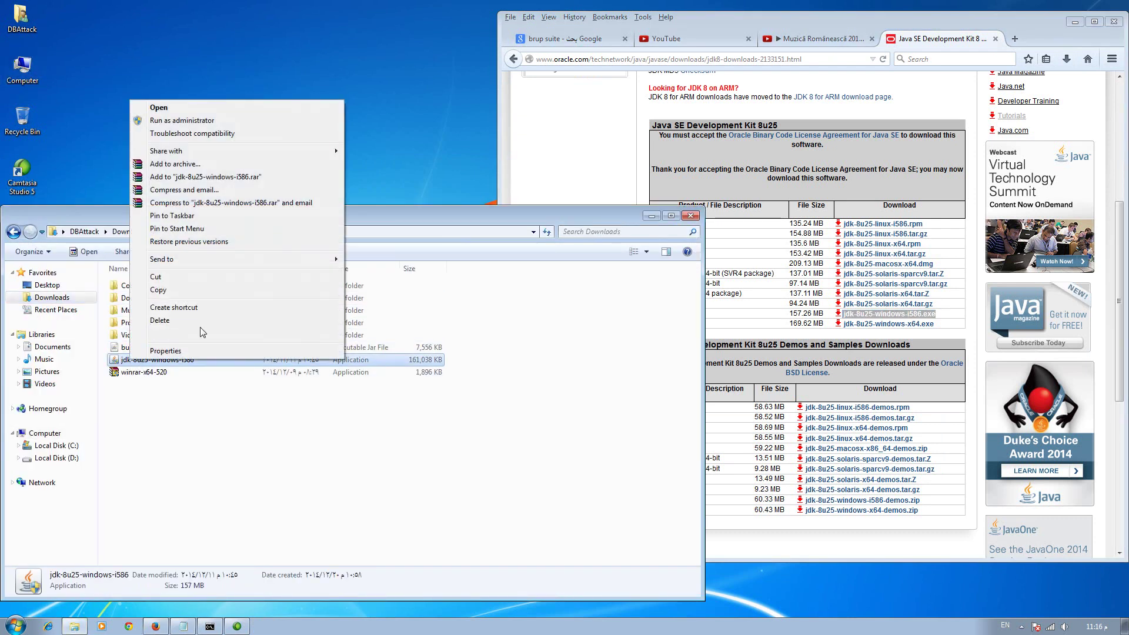
pyautogui.click(173, 120)
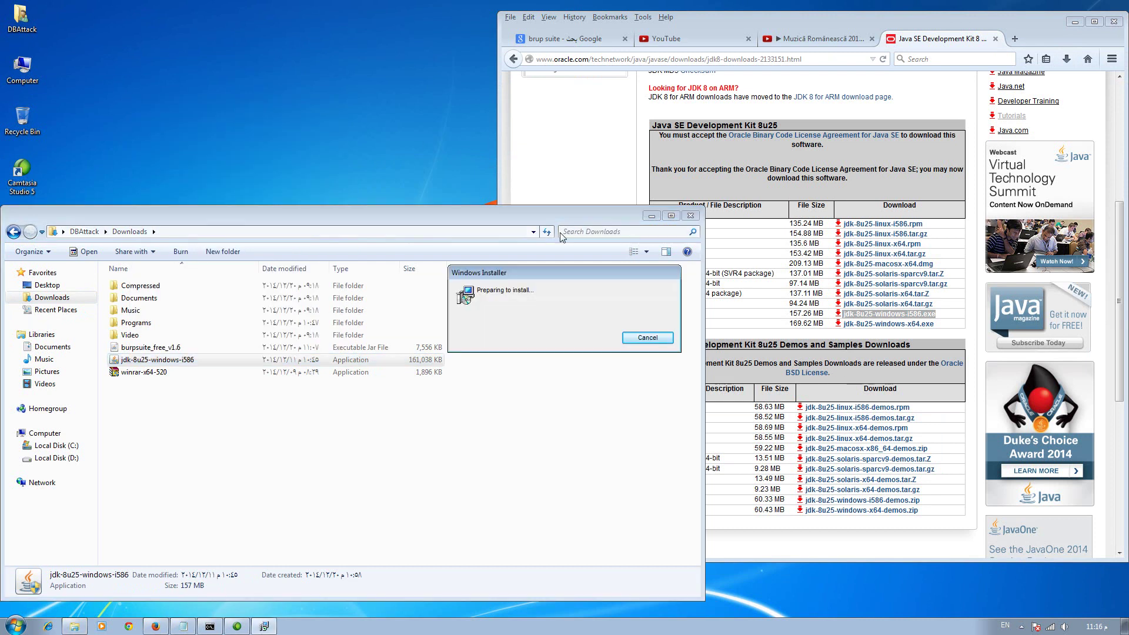
pyautogui.click(692, 216)
pyautogui.rightClick(306, 178)
pyautogui.click(329, 210)
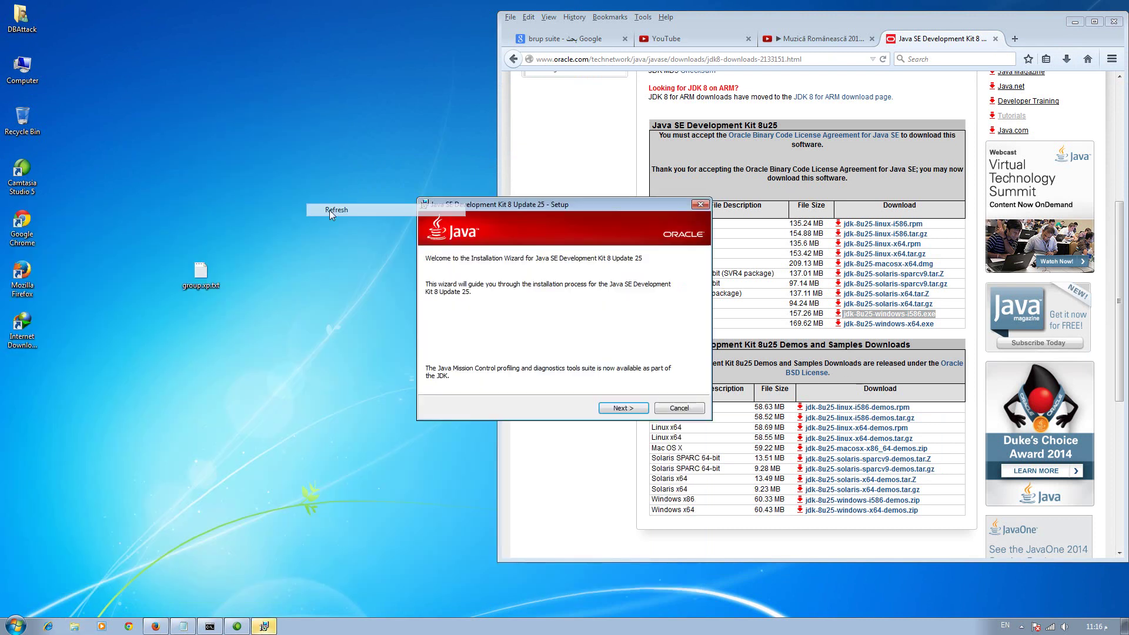
# Step: Start the Java SE Development Kit 8 Update 25 installation with the default options and move its progress window aside
pyautogui.click(623, 407)
pyautogui.click(623, 408)
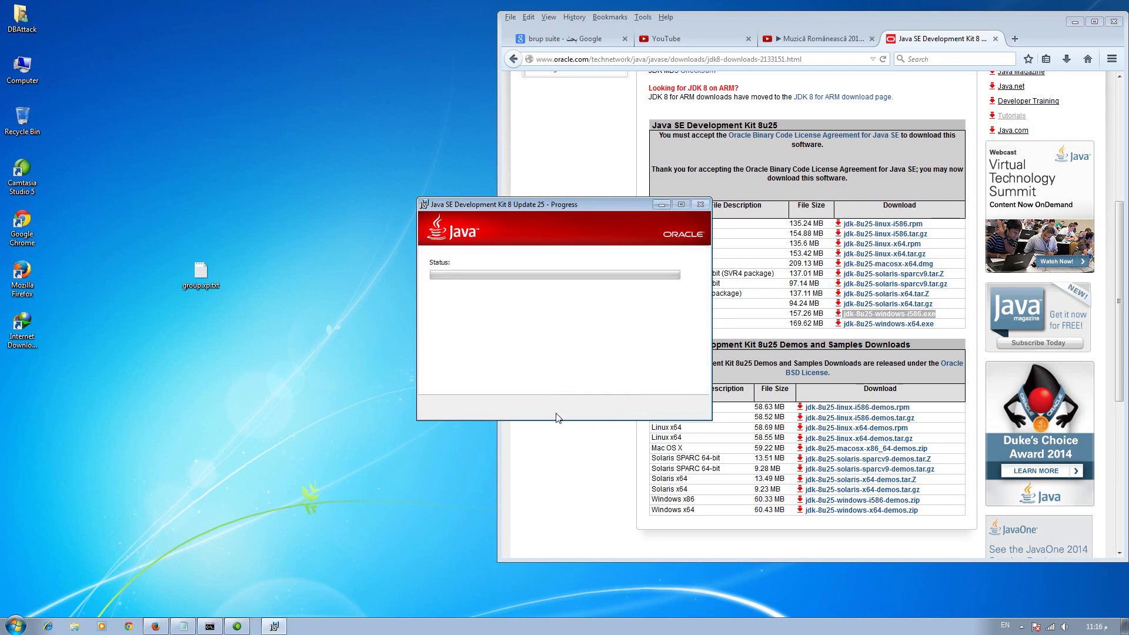
pyautogui.moveTo(558, 205); pyautogui.dragTo(321, 109)
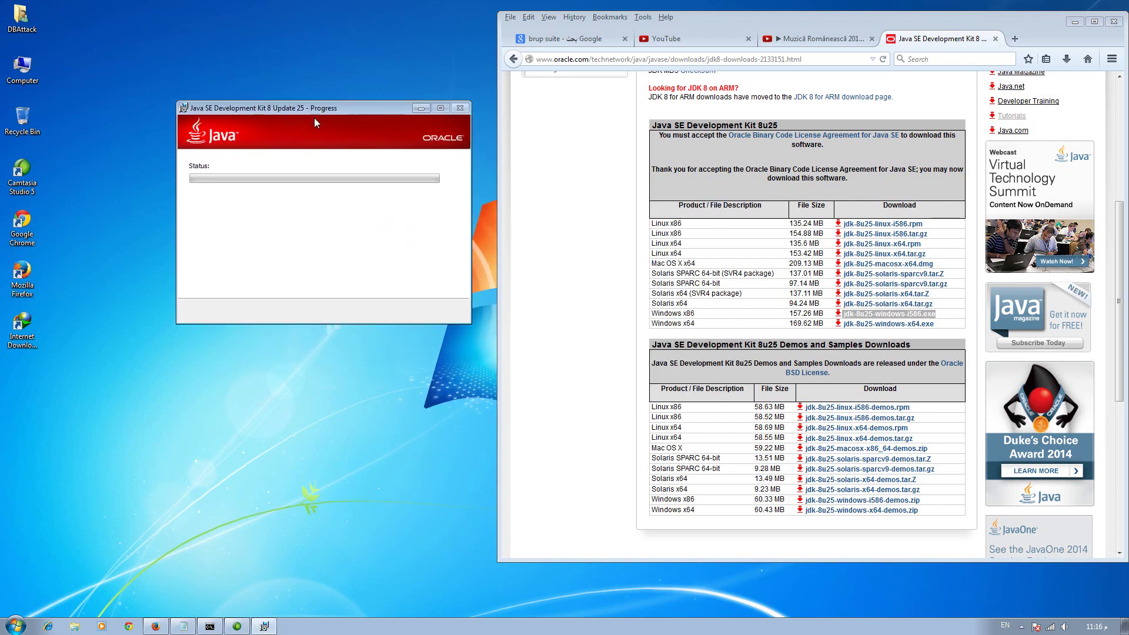
# Step: Refresh the desktop and minimize the browser window
pyautogui.rightClick(138, 440)
pyautogui.click(174, 490)
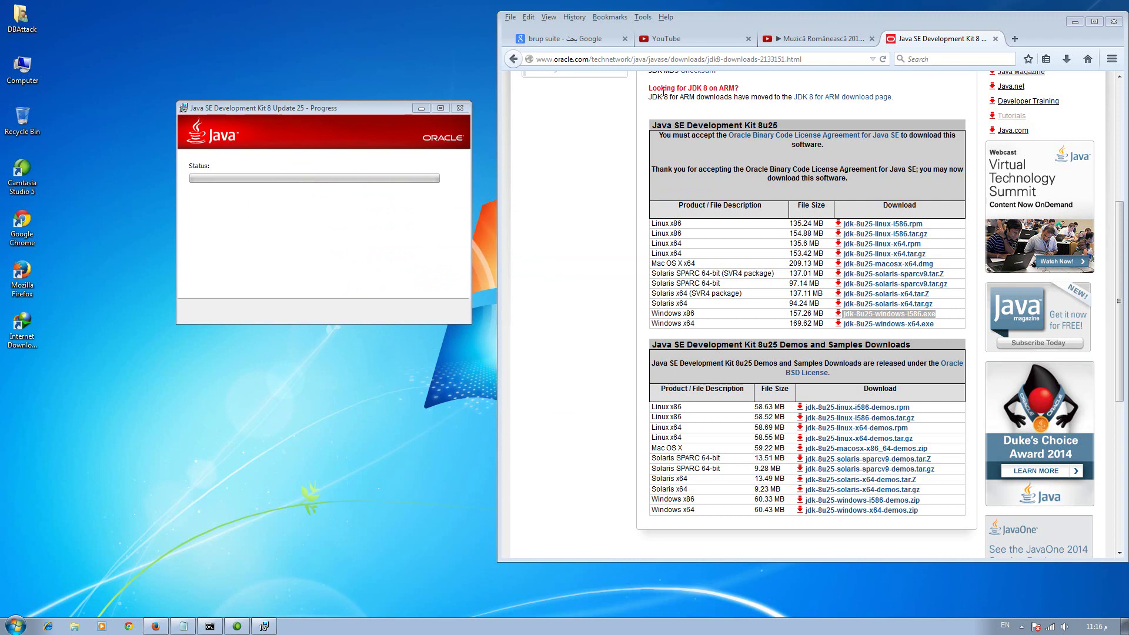
pyautogui.click(1071, 21)
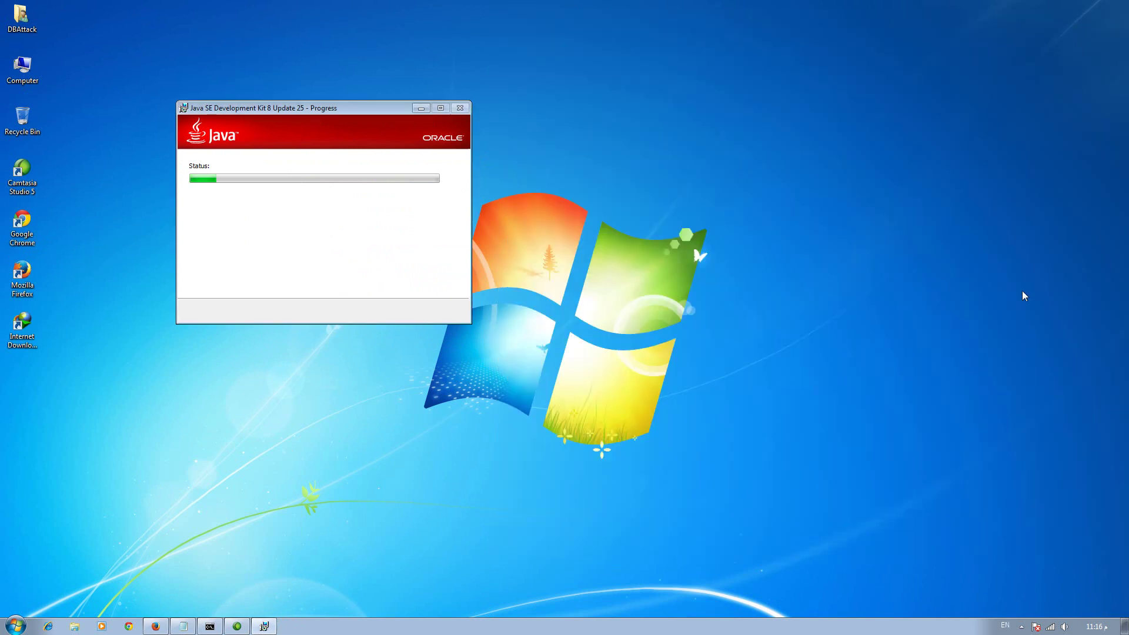
pyautogui.rightClick(700, 349)
pyautogui.click(732, 398)
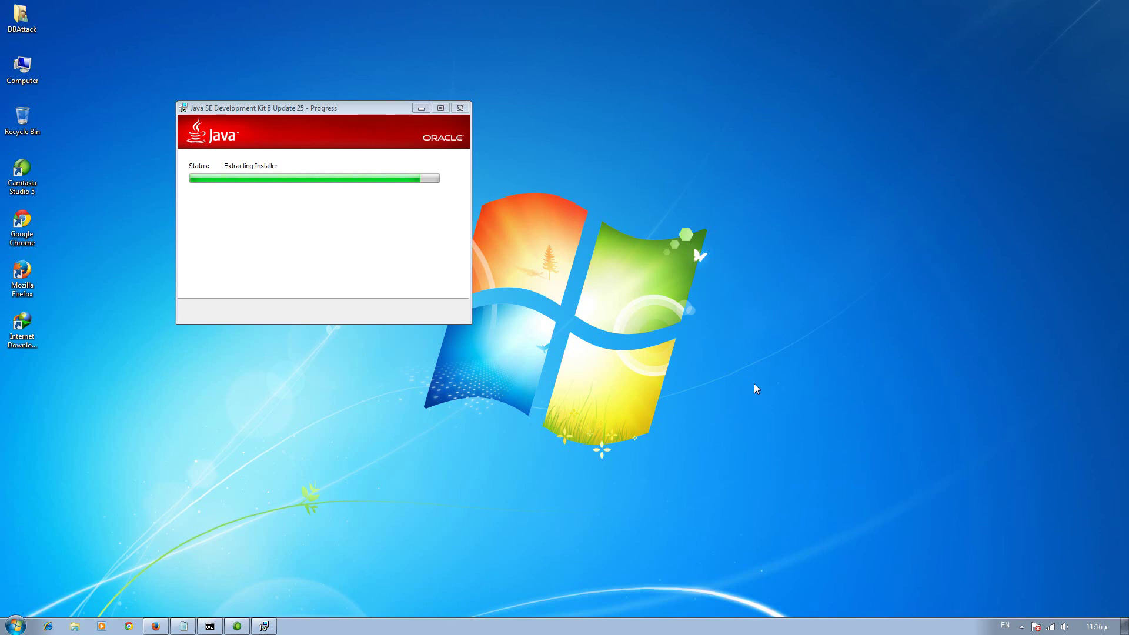
pyautogui.rightClick(753, 384)
pyautogui.click(776, 432)
pyautogui.click(1021, 626)
pyautogui.rightClick(1021, 576)
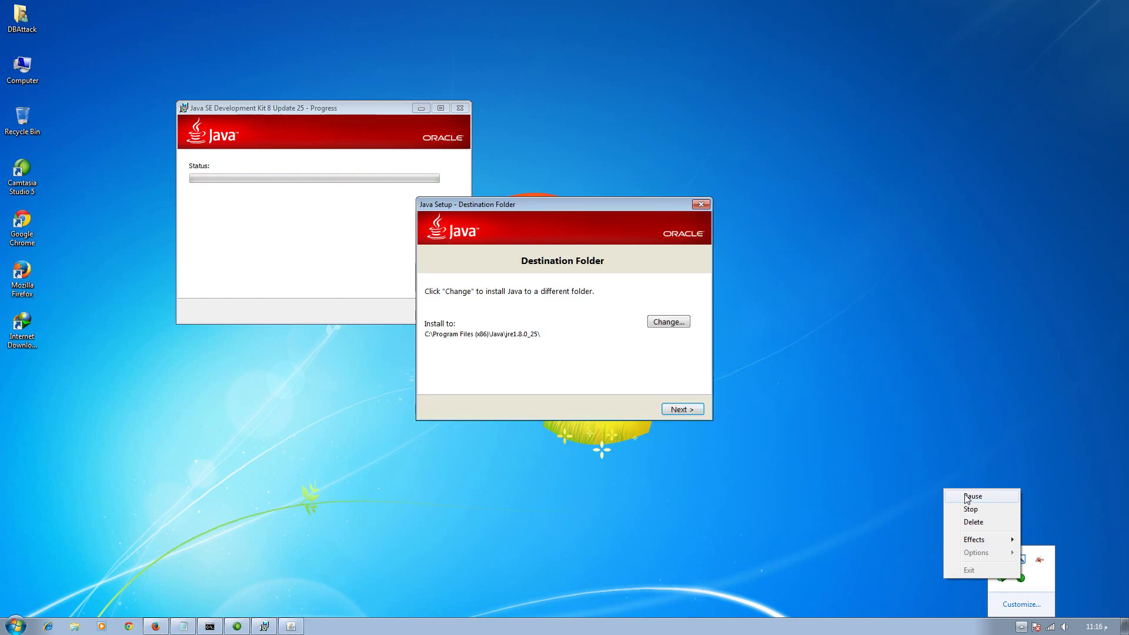
pyautogui.click(777, 477)
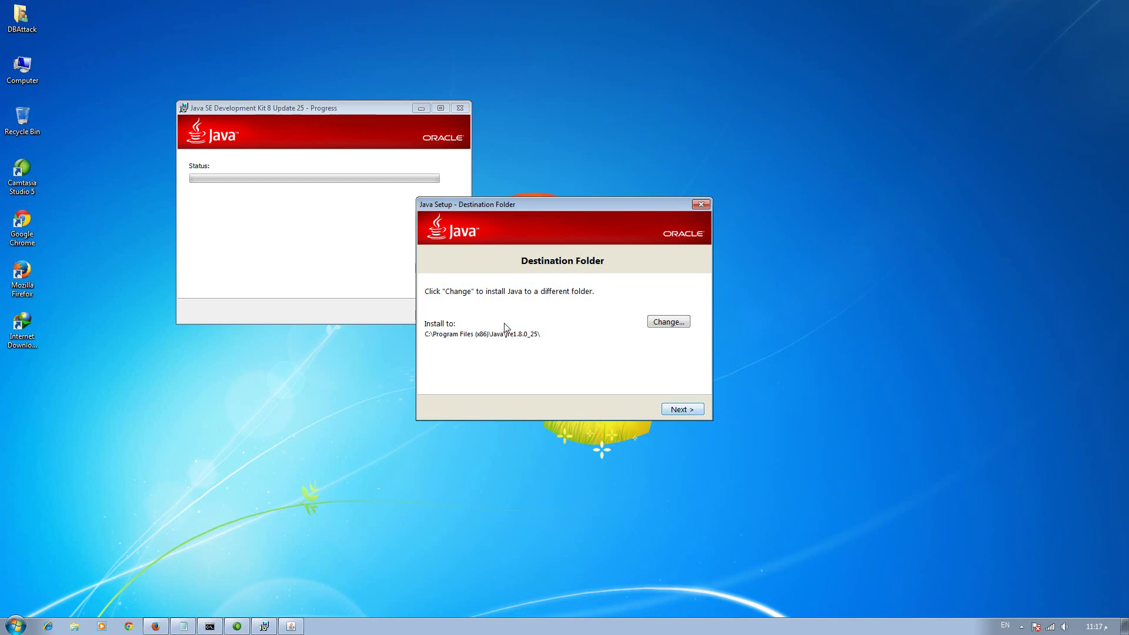
# Step: Continue the Java setup with the default destination folder C:\Program Files (x86)\Java\jre1.8.0_25\
pyautogui.click(682, 410)
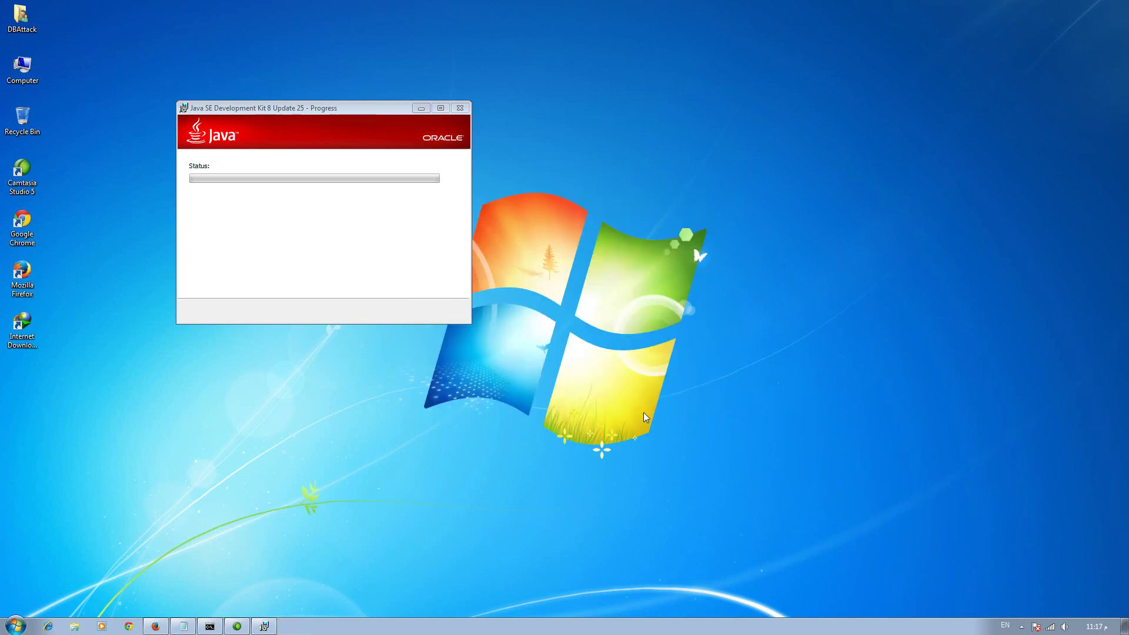
pyautogui.rightClick(661, 460)
pyautogui.click(675, 462)
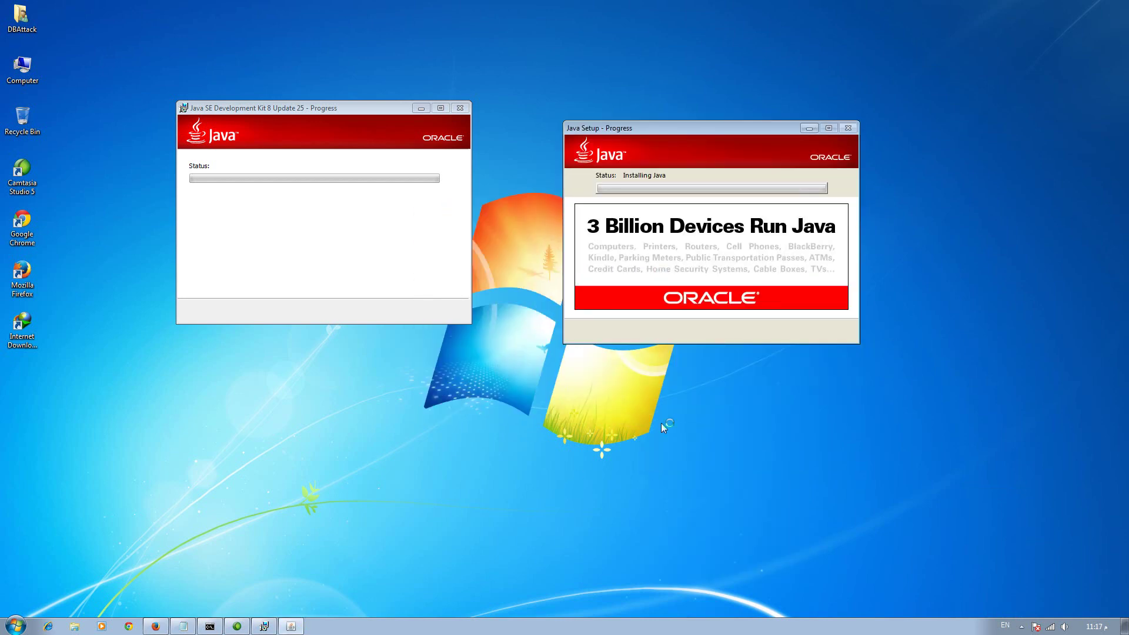
pyautogui.rightClick(642, 449)
pyautogui.click(684, 497)
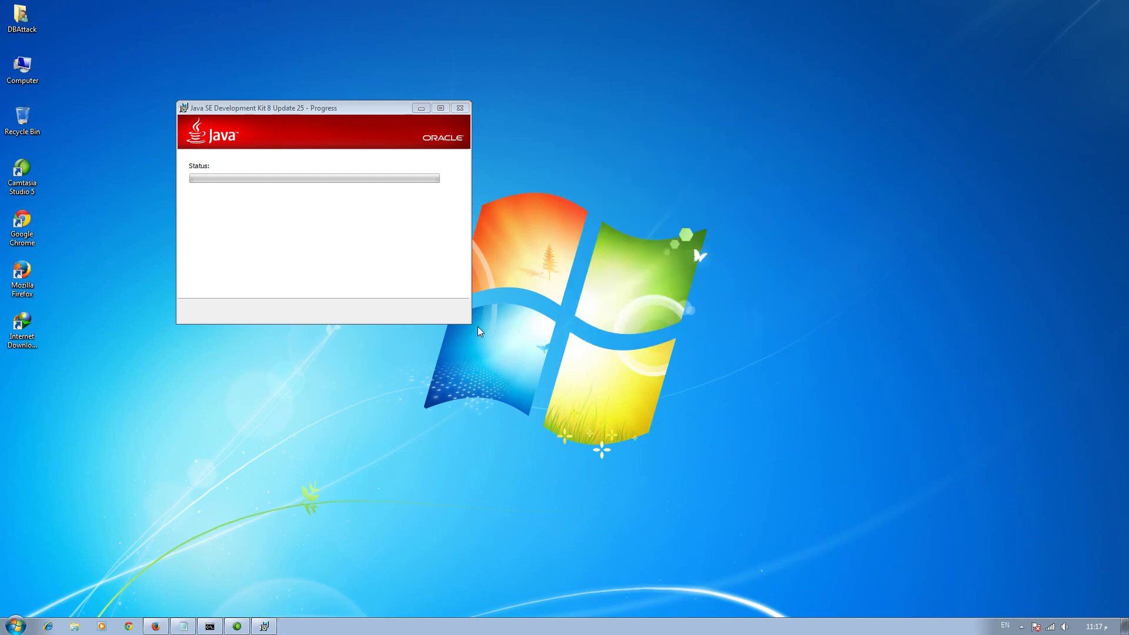
# Step: Add the line "شوية وقت ^_^" under "install Brup suite" in group.xp.txt and minimize the notes window
pyautogui.moveTo(340, 104); pyautogui.dragTo(713, 184)
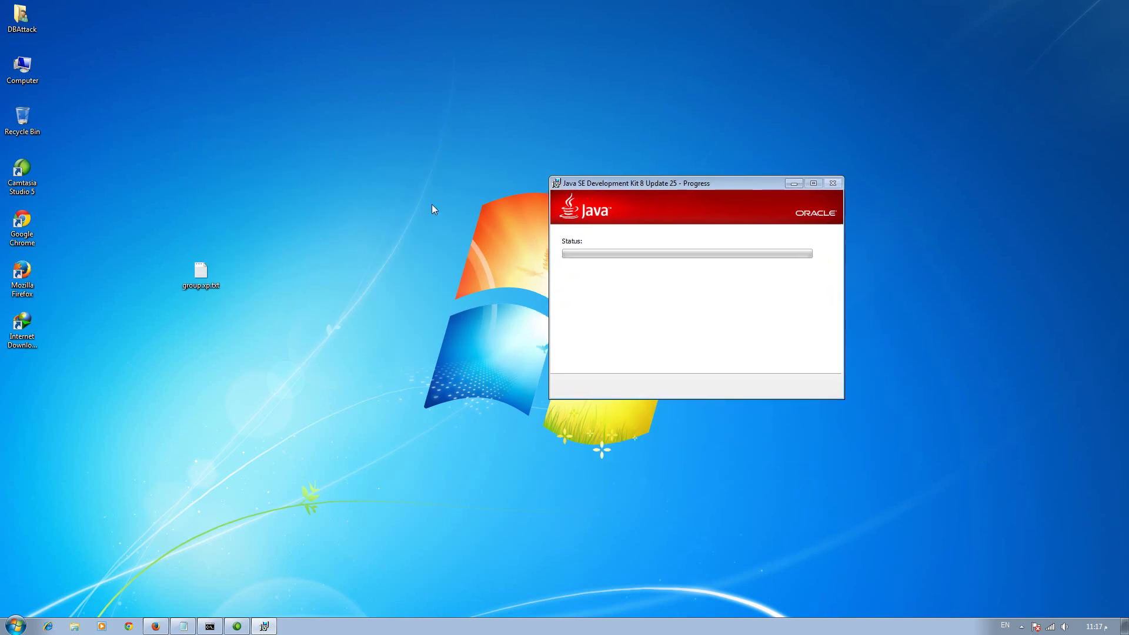
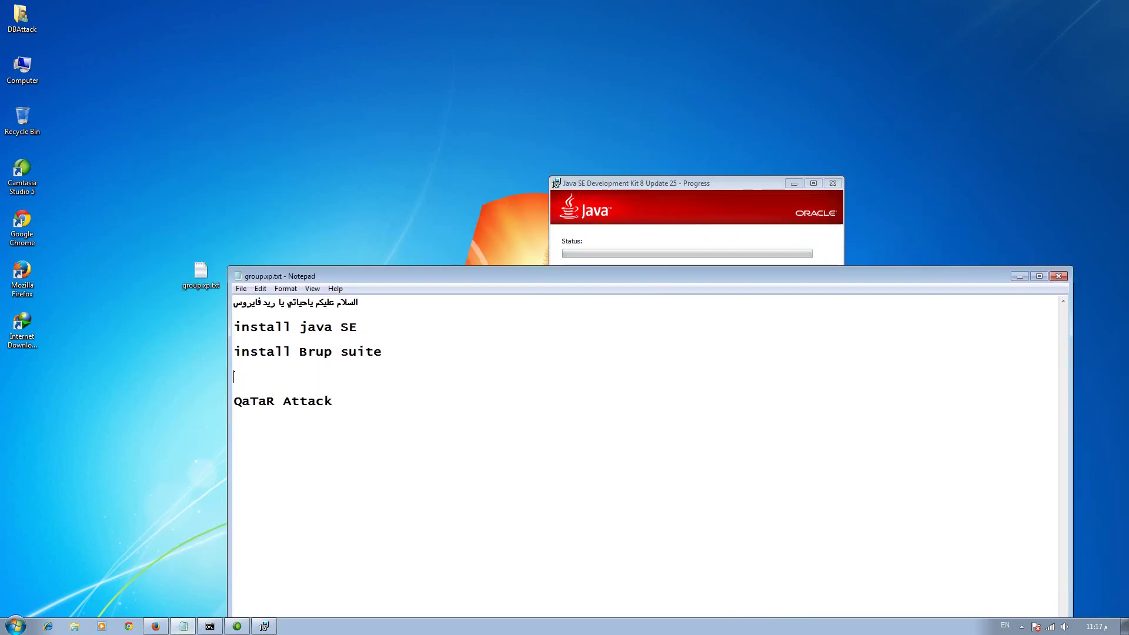
pyautogui.hotkey('alt', 'shift')
pyautogui.write('شوية وق')
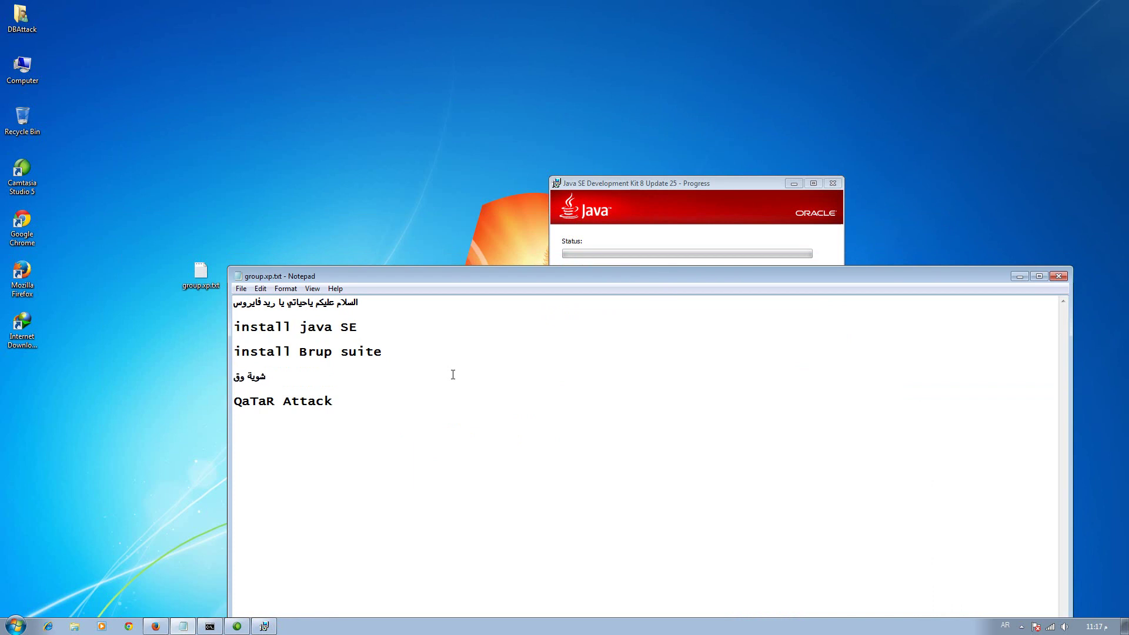
pyautogui.write('ت ^_^')
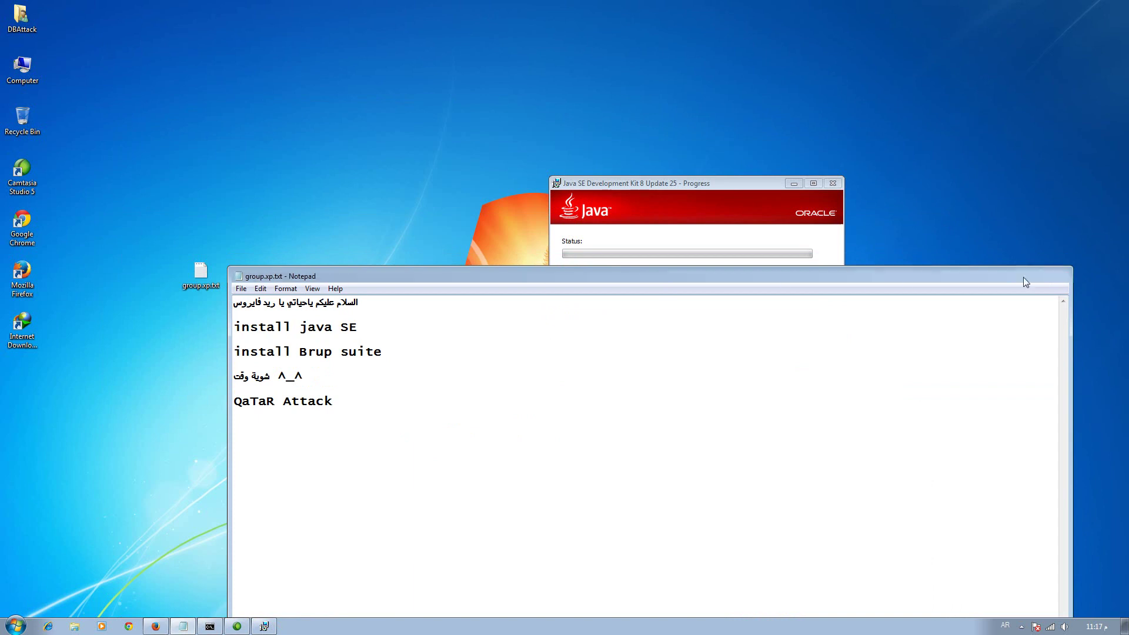
pyautogui.click(1019, 276)
pyautogui.moveTo(704, 181); pyautogui.dragTo(556, 95)
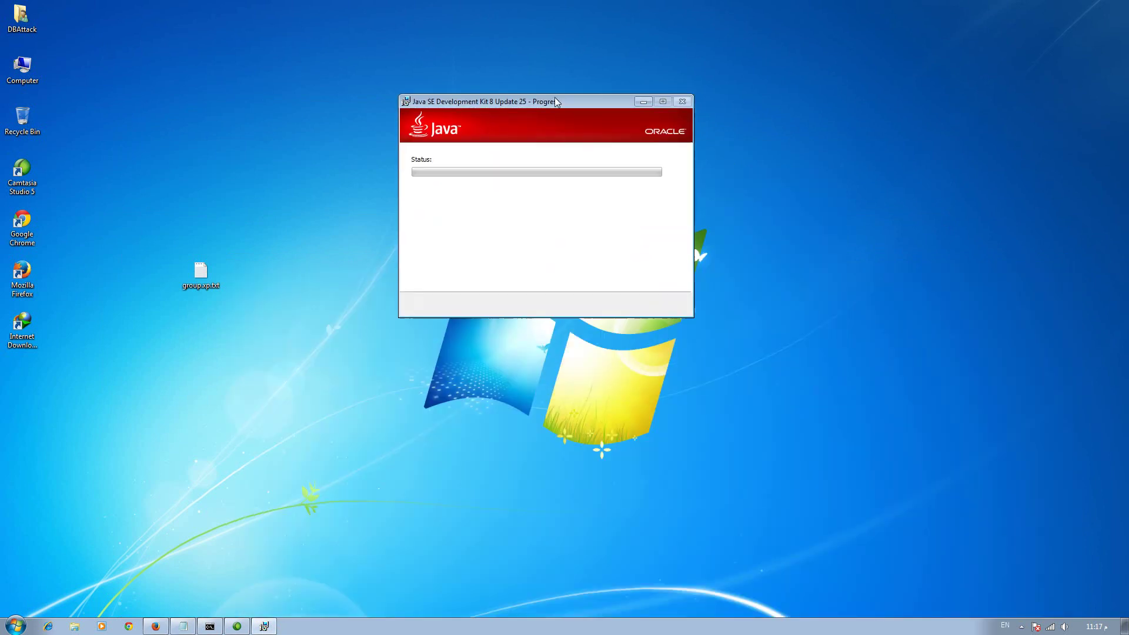
pyautogui.rightClick(943, 313)
pyautogui.click(976, 362)
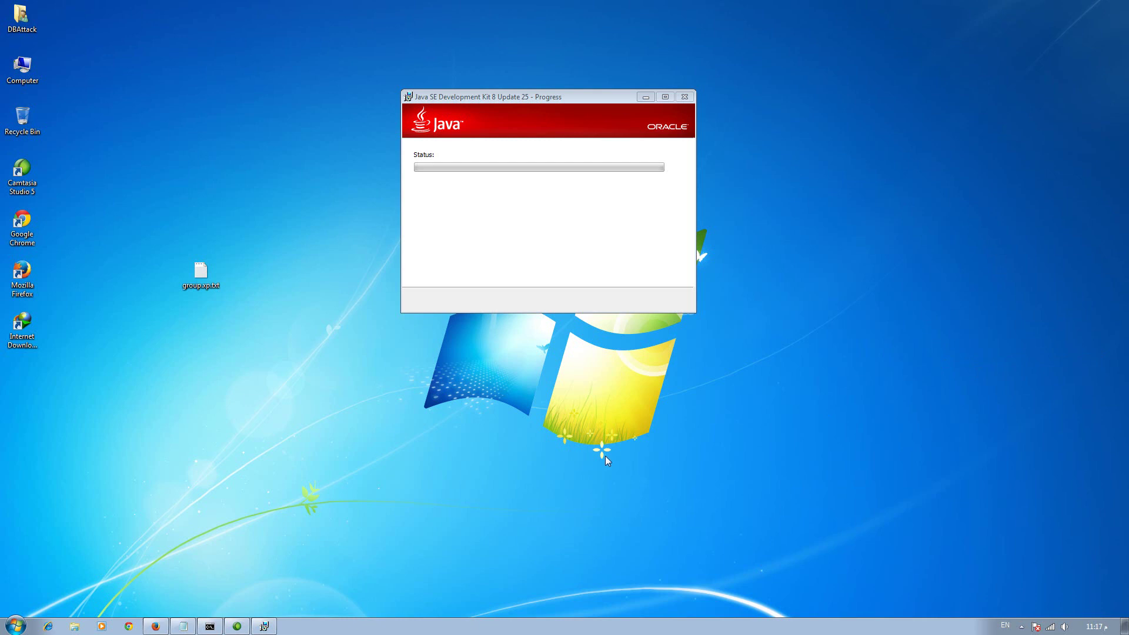
pyautogui.rightClick(534, 449)
pyautogui.click(559, 497)
pyautogui.moveTo(549, 97); pyautogui.dragTo(552, 40)
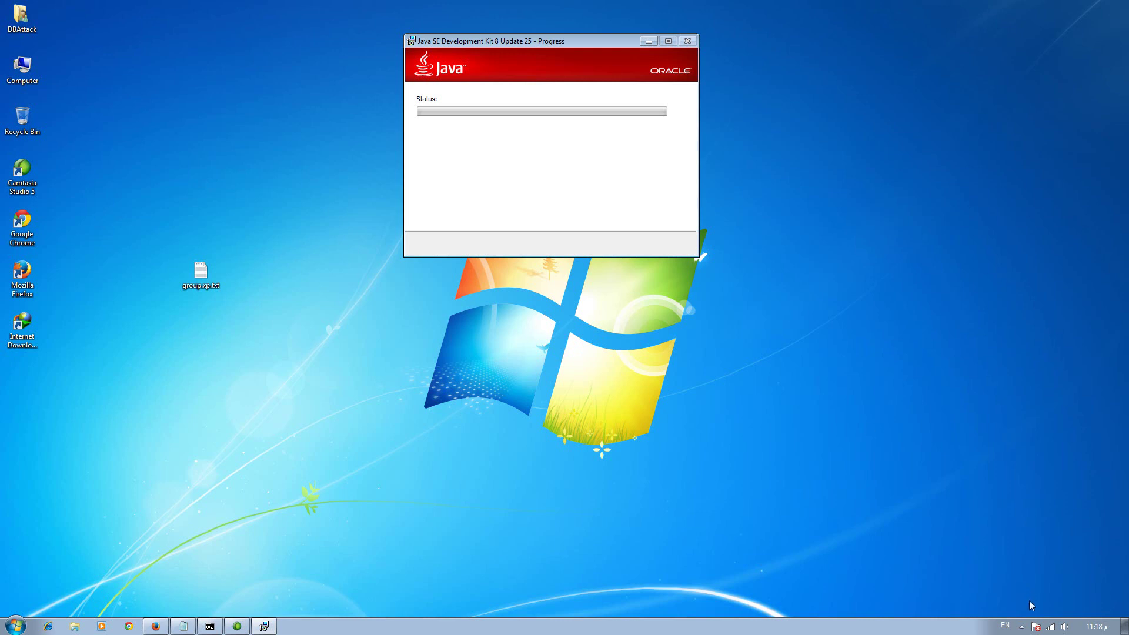
pyautogui.click(1021, 626)
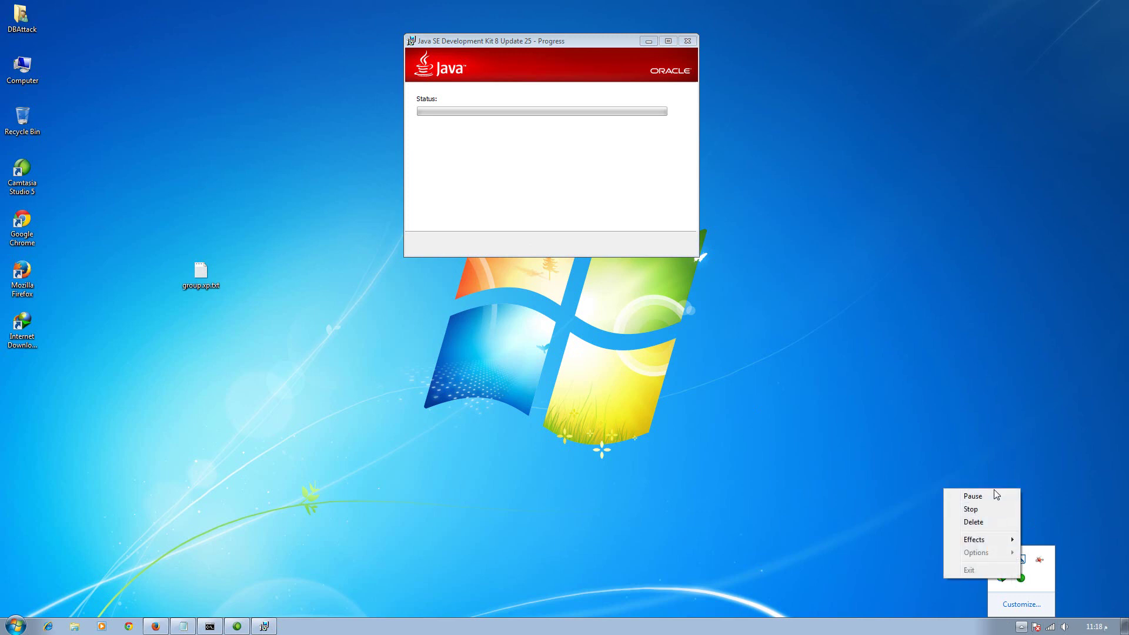
pyautogui.click(995, 497)
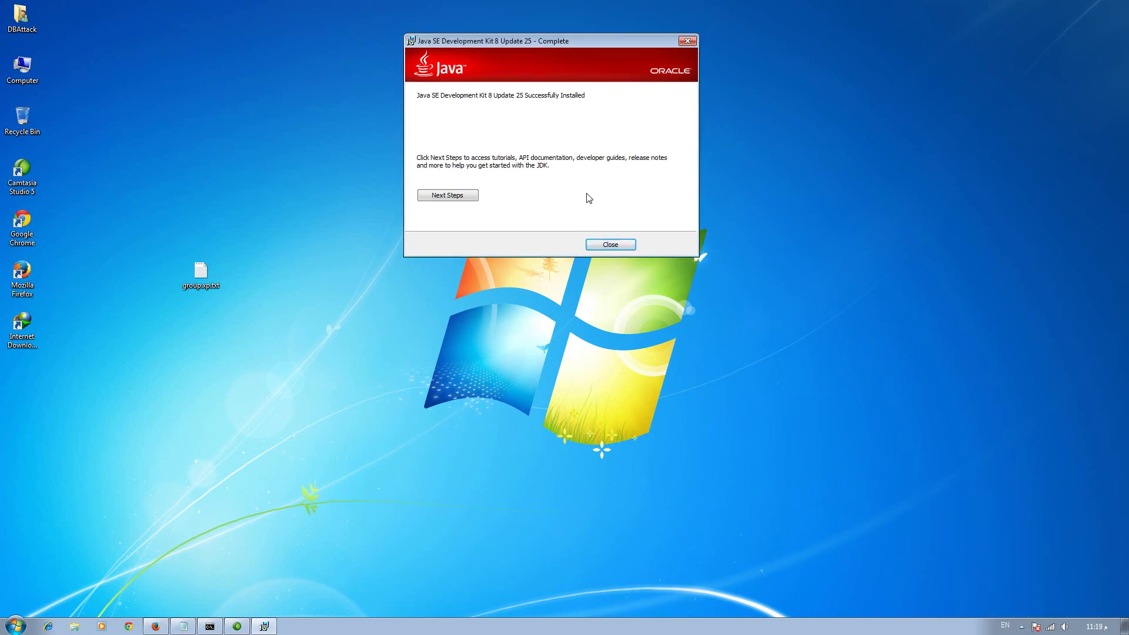
# Step: Close the completed Java SE Development Kit 8 Update 25 setup and refresh the desktop
pyautogui.click(610, 244)
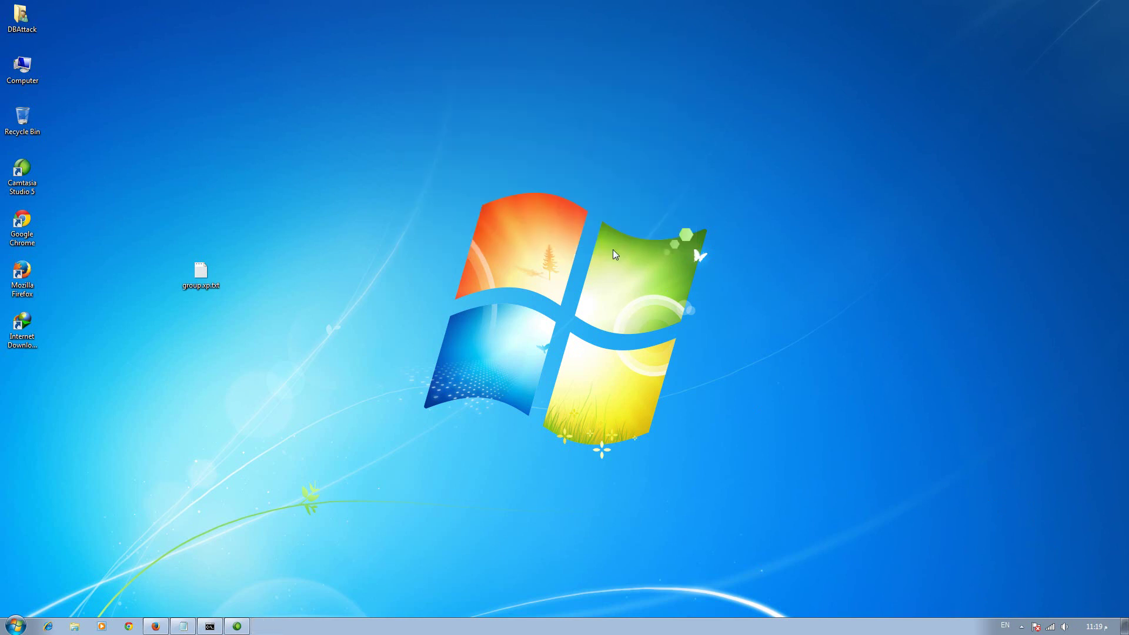
pyautogui.rightClick(613, 249)
pyautogui.click(640, 297)
# Step: Check the Java installation by running java -version in the open Command Prompt, and close the prompt
pyautogui.click(209, 626)
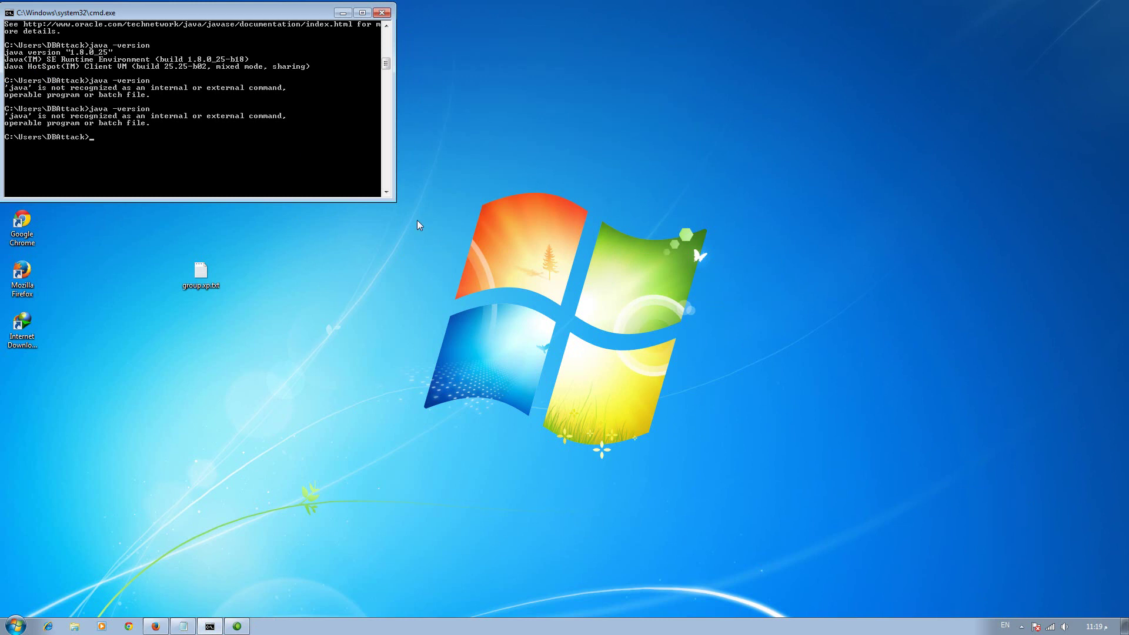
pyautogui.press('Up')
pyautogui.press('Return')
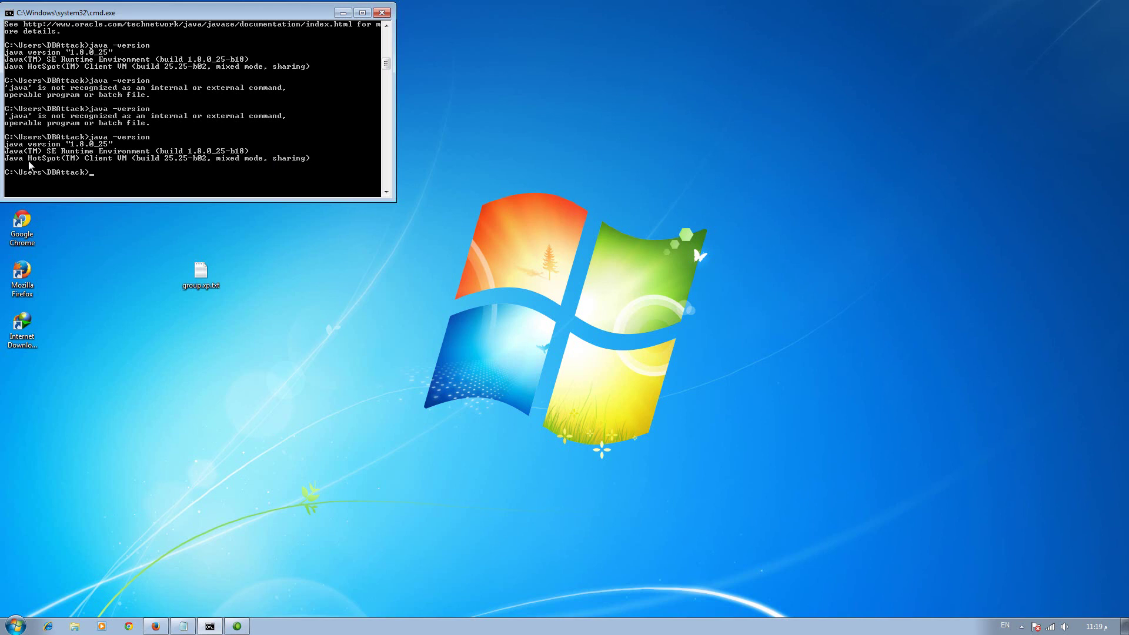
pyautogui.click(381, 12)
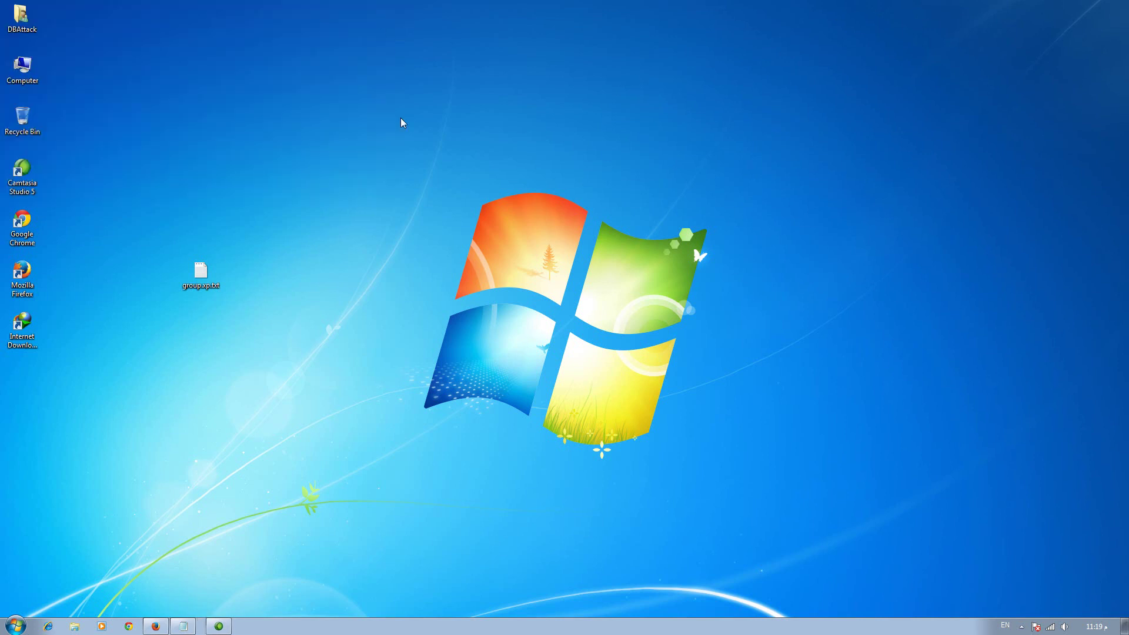
# Step: Switch to Firefox and open the "Burp Suite - Portswigger.net" result from the "brup suite" Google search
pyautogui.rightClick(187, 428)
pyautogui.click(206, 473)
pyautogui.click(154, 626)
pyautogui.click(559, 40)
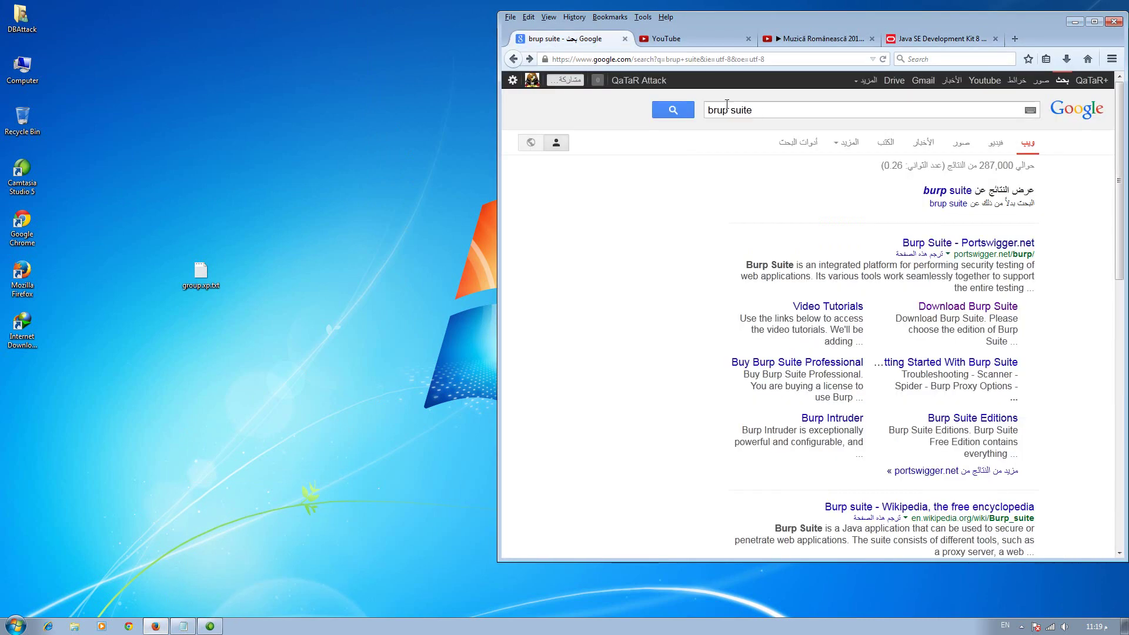
pyautogui.tripleClick(782, 111)
pyautogui.click(786, 113)
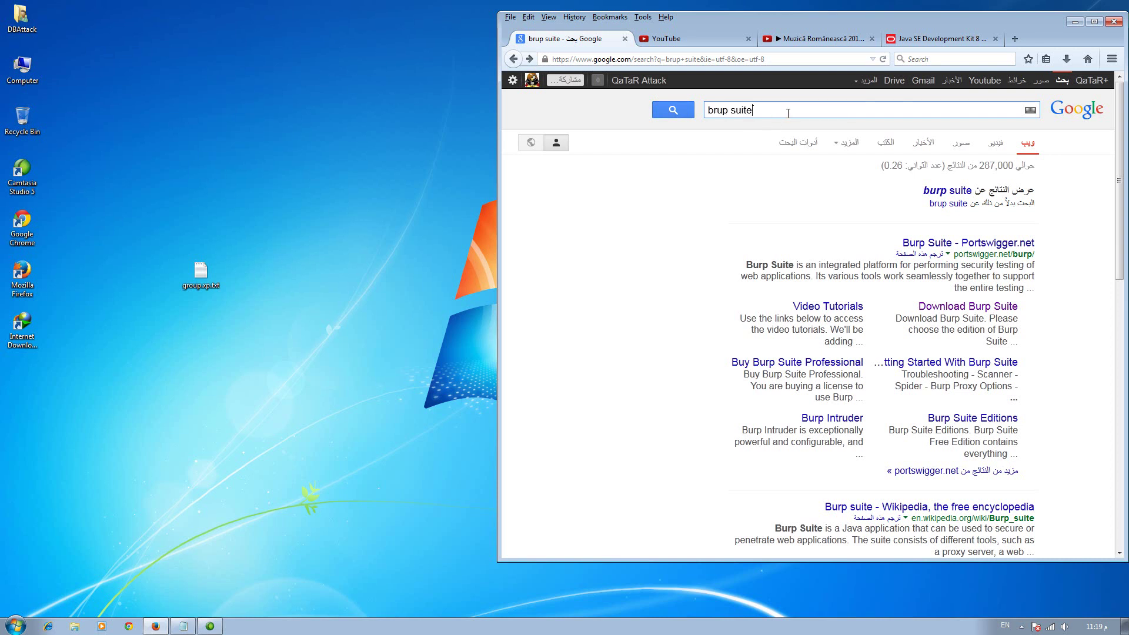
pyautogui.click(1018, 250)
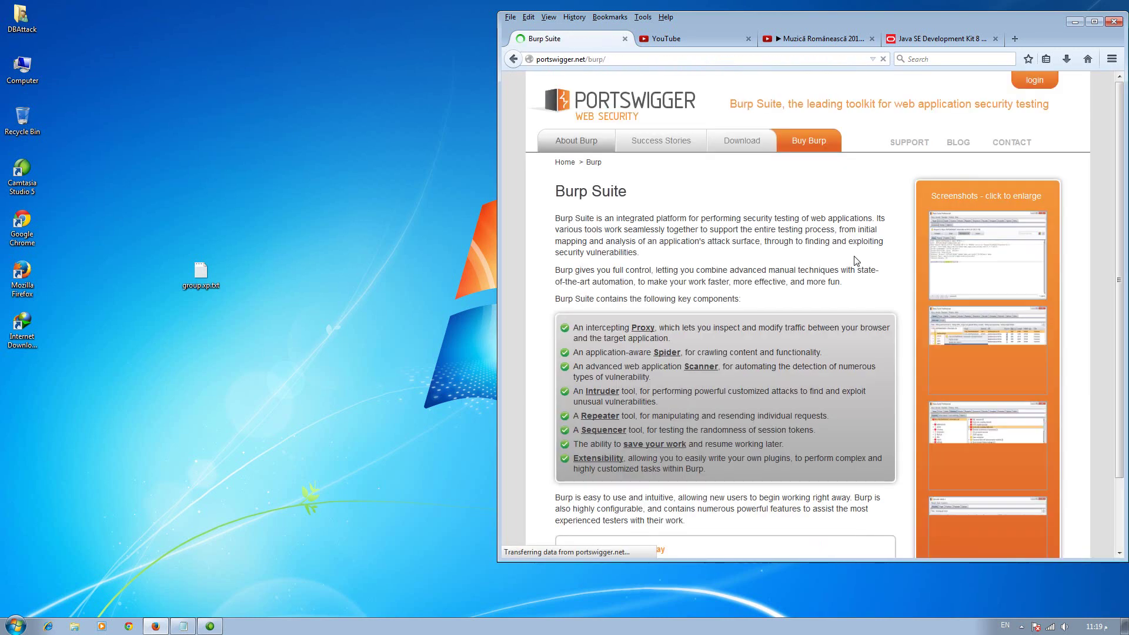
# Step: Request the Burp Suite Free Edition download from the PortSwigger site, but decline saving burpsuite_free_v1.6.jar
pyautogui.scroll(-3, 697, 301)
pyautogui.scroll(3, 697, 298)
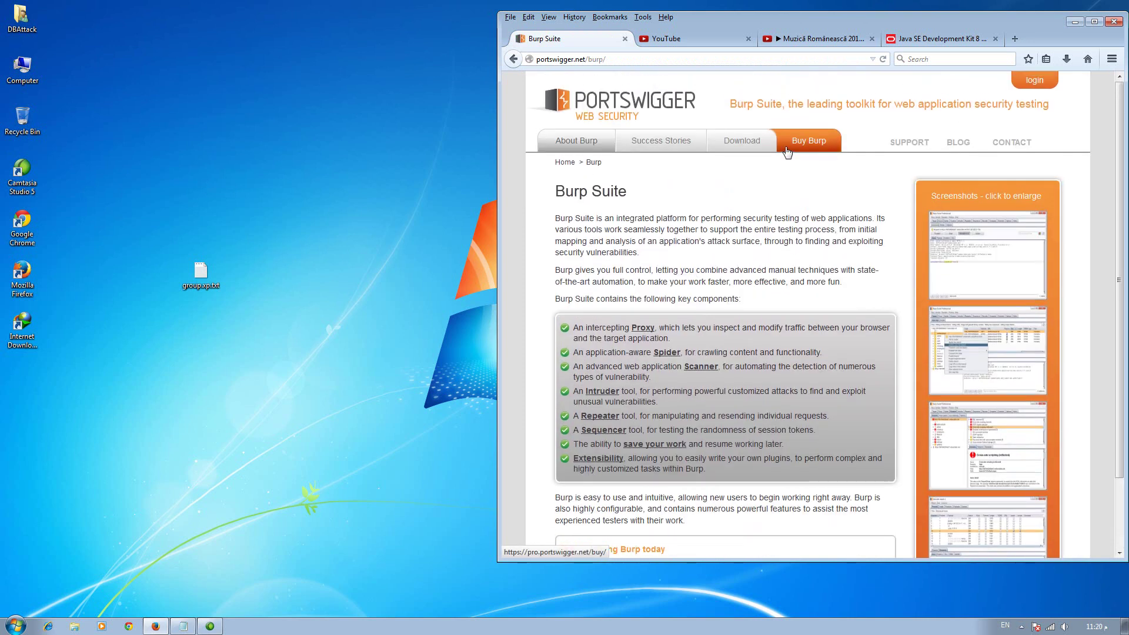
pyautogui.click(738, 146)
pyautogui.scroll(-3, 702, 341)
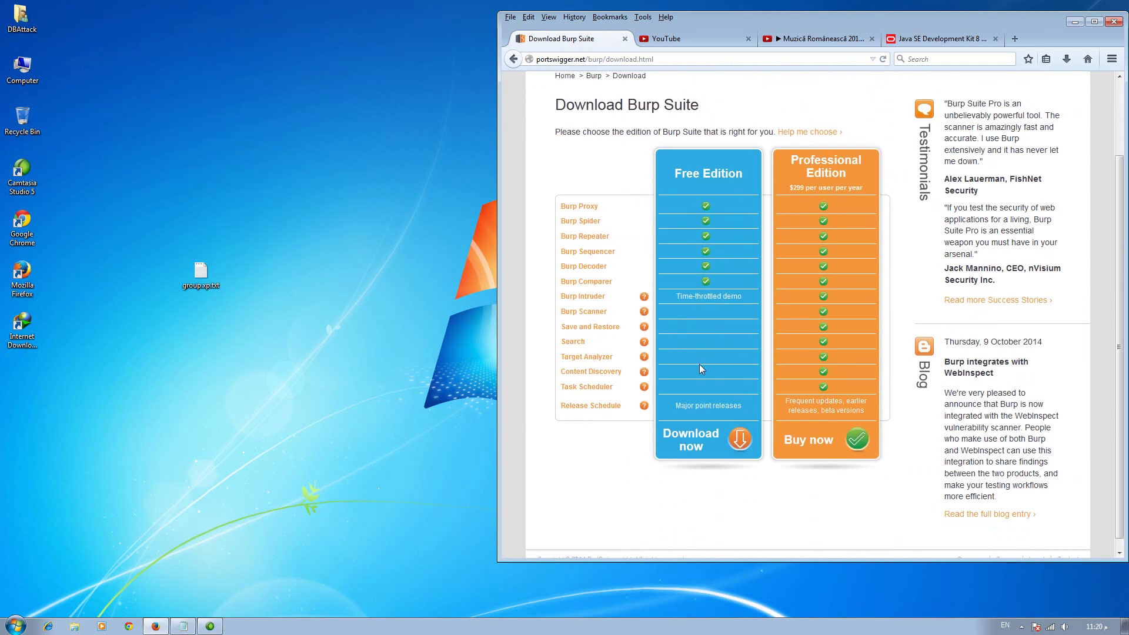
pyautogui.click(706, 430)
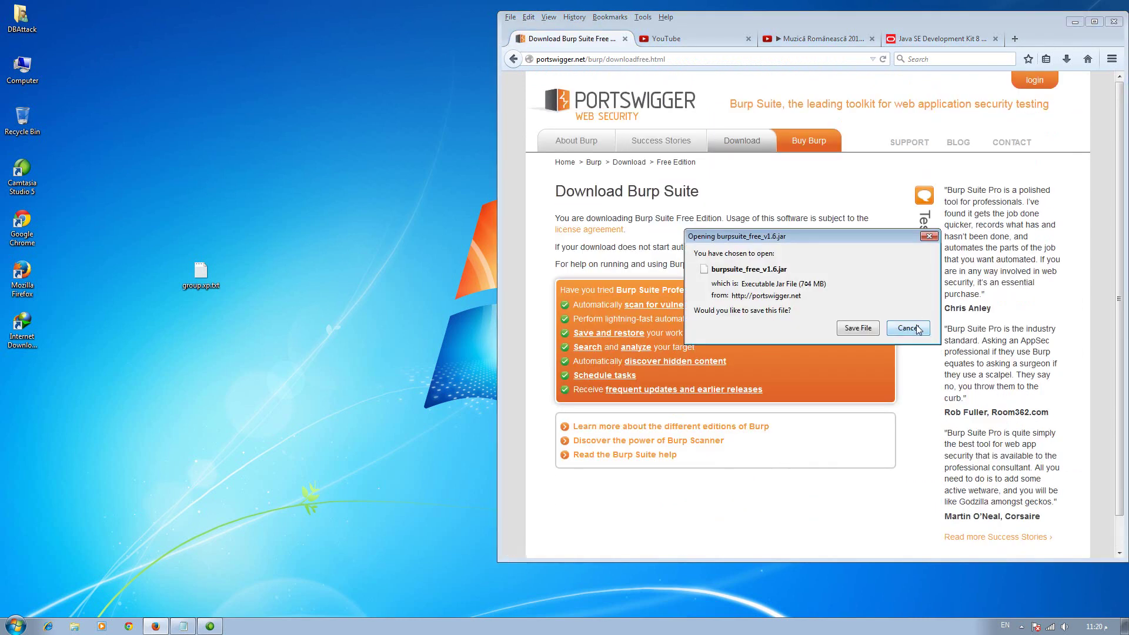
pyautogui.click(918, 329)
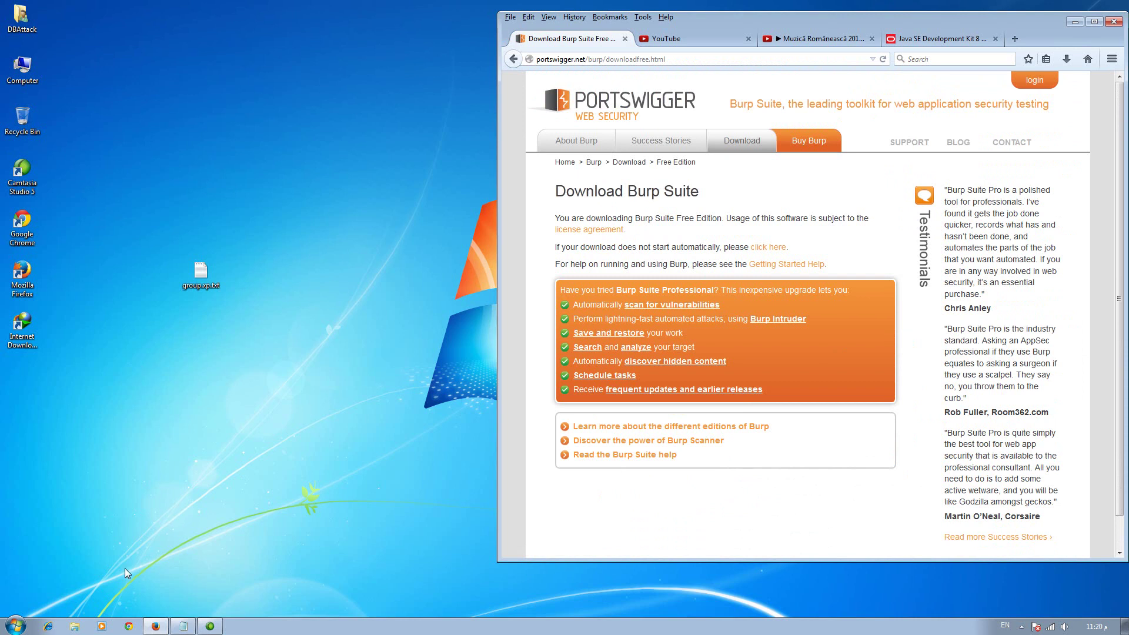
# Step: Launch the burpsuite_free_v1.6 executable jar from the user's Downloads folder
pyautogui.doubleClick(23, 20)
pyautogui.click(47, 297)
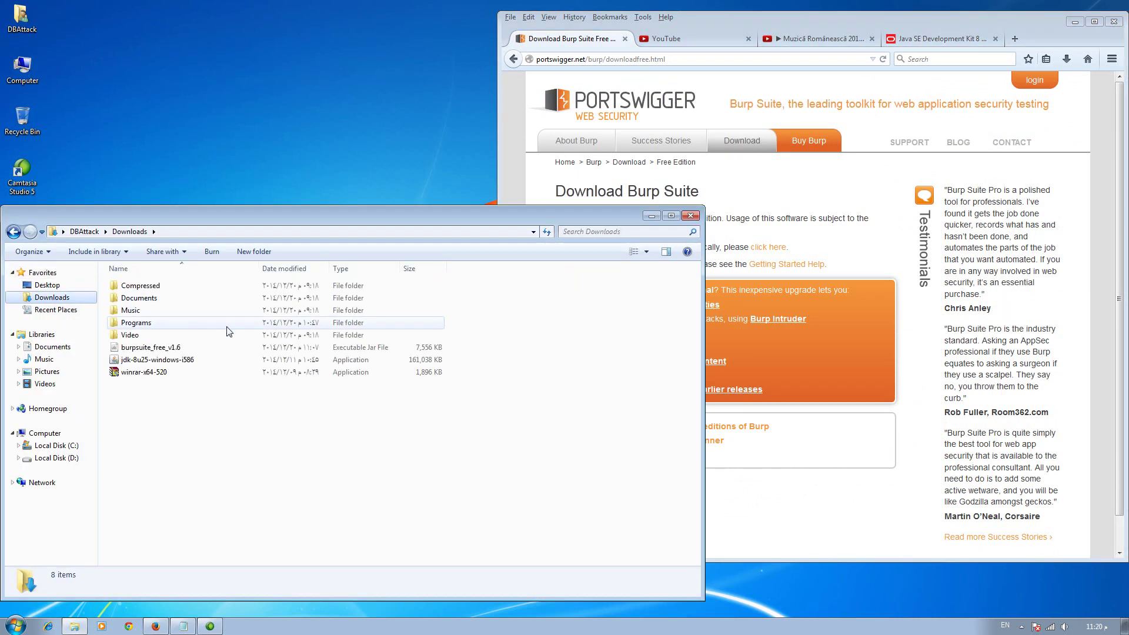
pyautogui.click(136, 348)
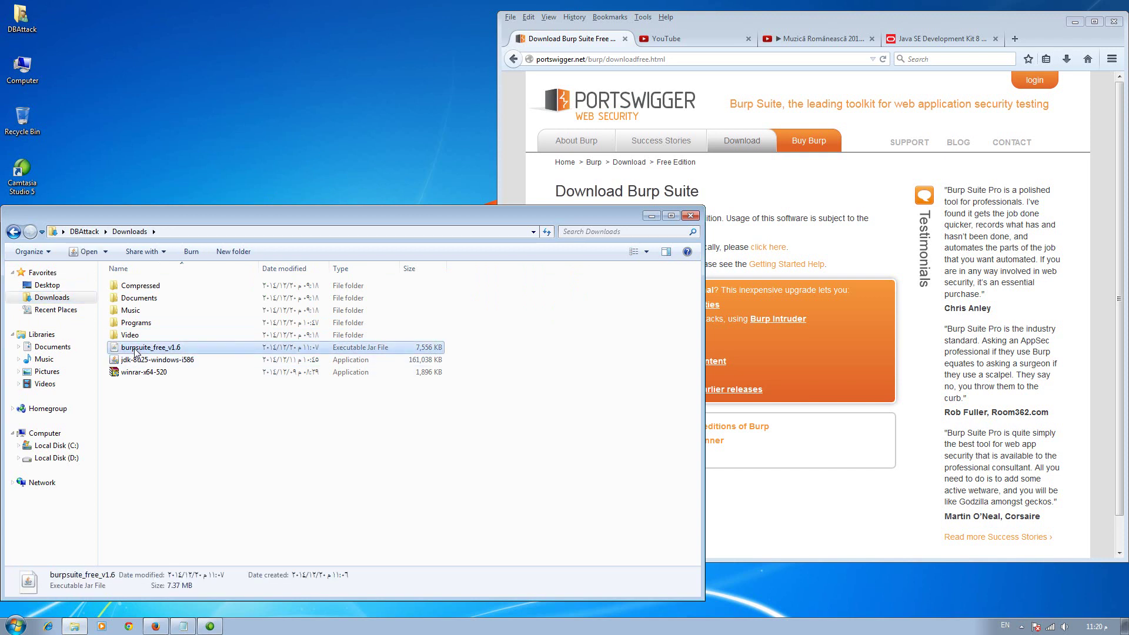
pyautogui.rightClick(136, 352)
pyautogui.click(163, 357)
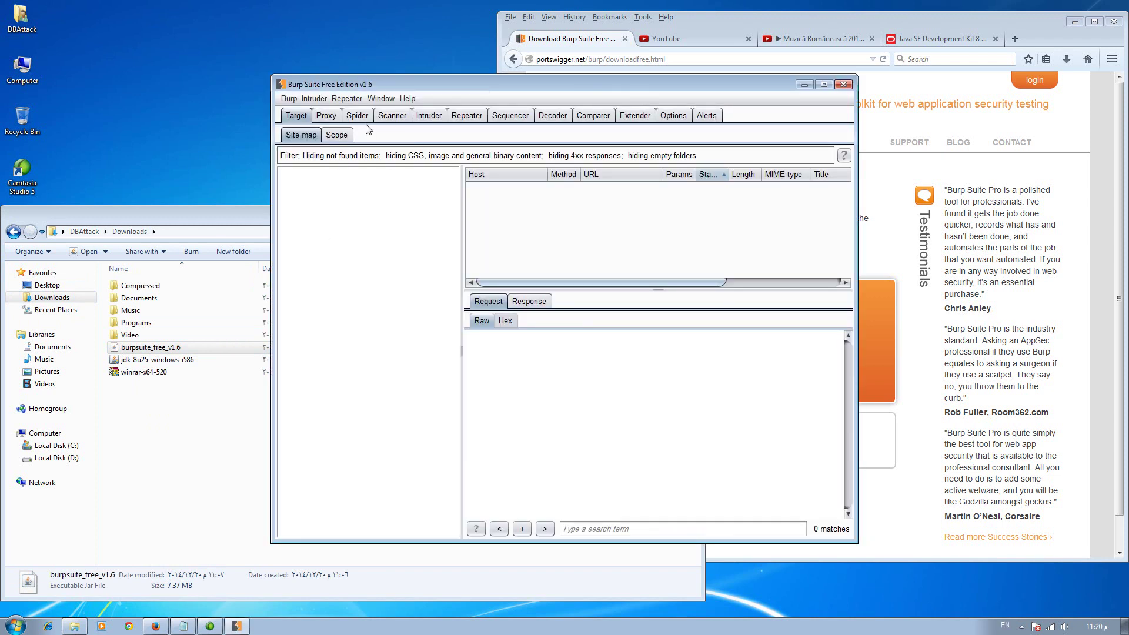
# Step: Turn off interception in Burp Suite's Proxy and minimize the Burp Suite window
pyautogui.click(326, 116)
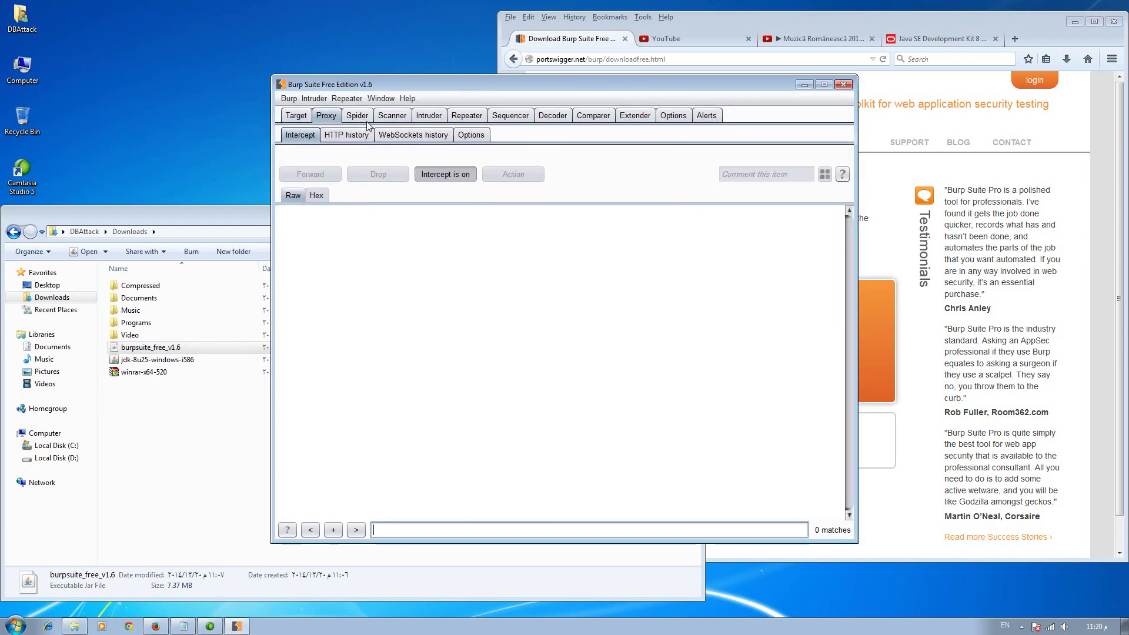
pyautogui.click(432, 174)
pyautogui.click(446, 175)
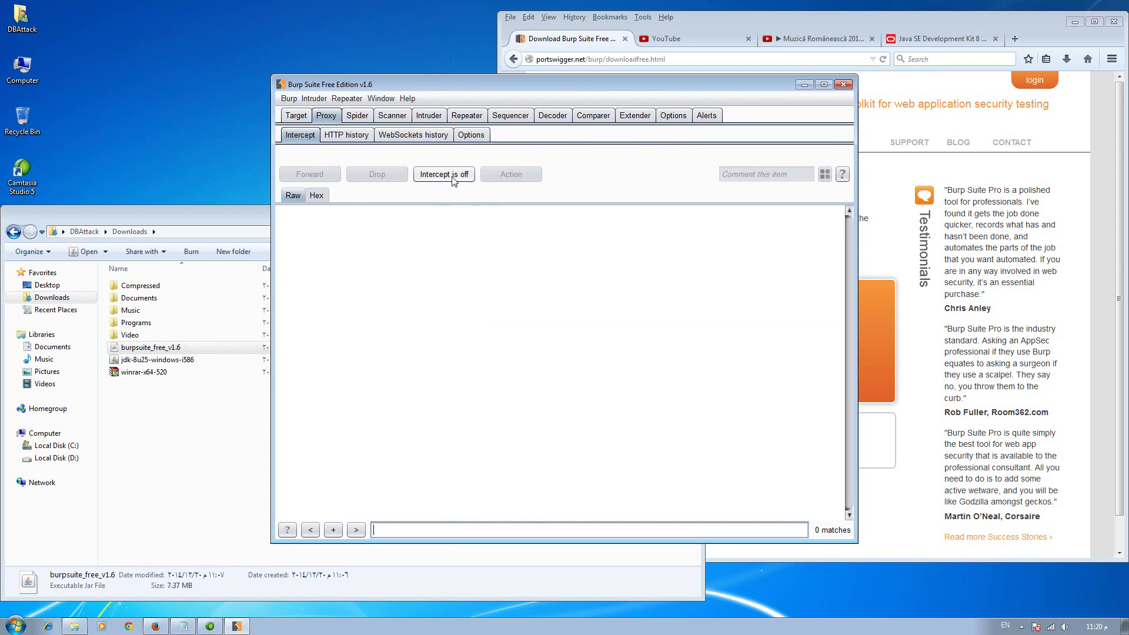
pyautogui.click(804, 85)
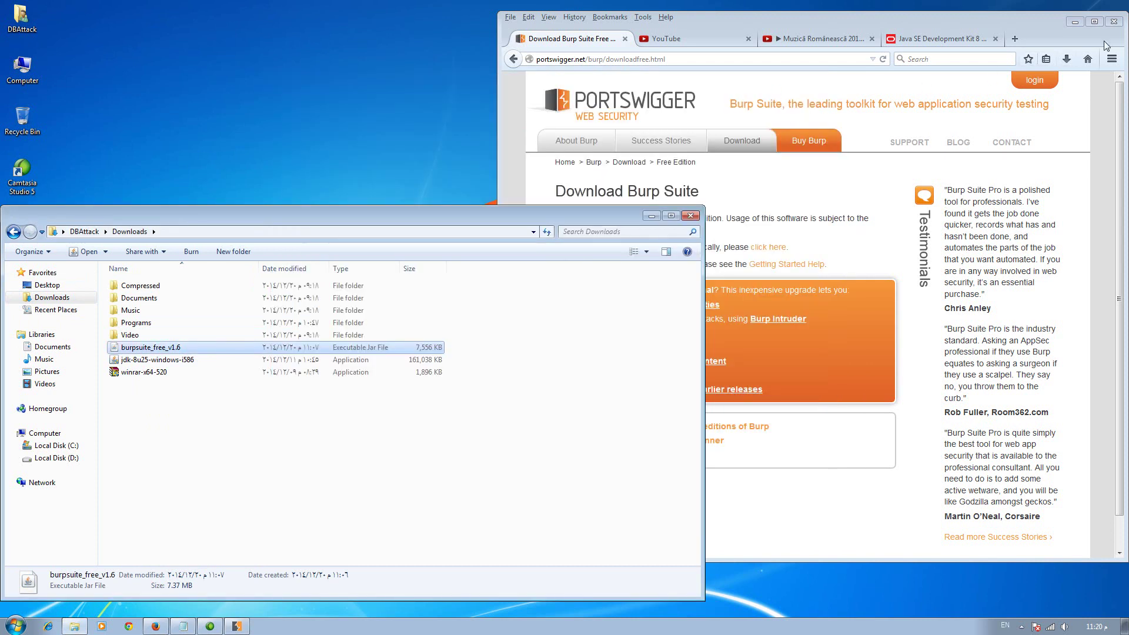
# Step: Close the Firefox window with all its tabs and the Downloads folder window
pyautogui.click(1113, 21)
pyautogui.click(787, 312)
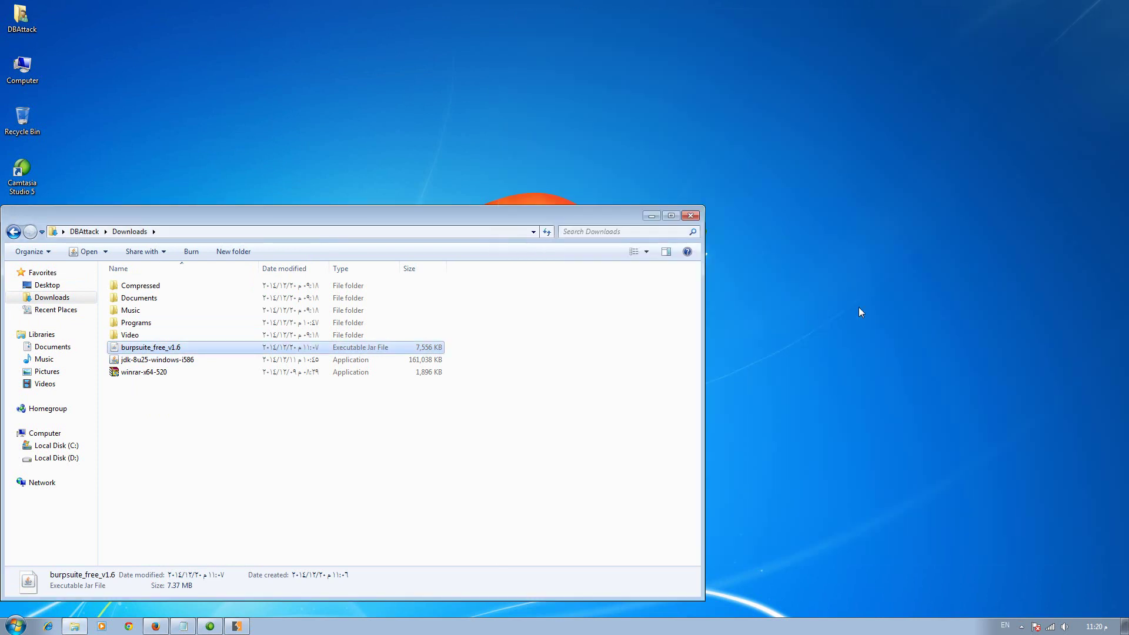
pyautogui.moveTo(118, 216); pyautogui.dragTo(280, 180)
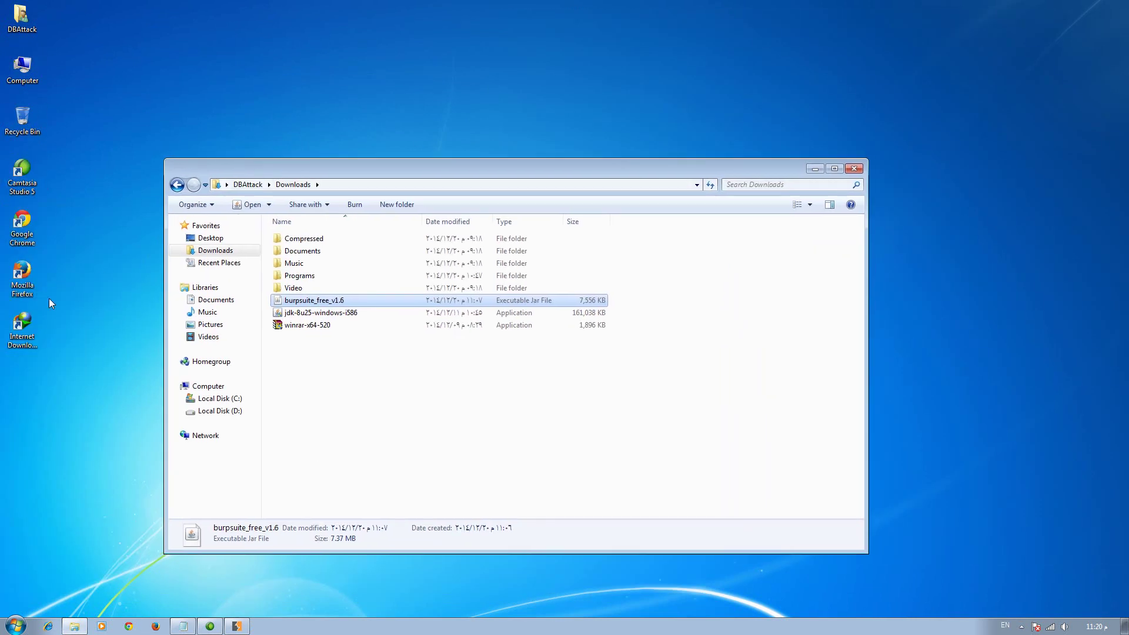
pyautogui.click(855, 170)
# Step: Launch Mozilla Firefox again from the desktop and open its Options dialog
pyautogui.rightClick(31, 284)
pyautogui.click(56, 291)
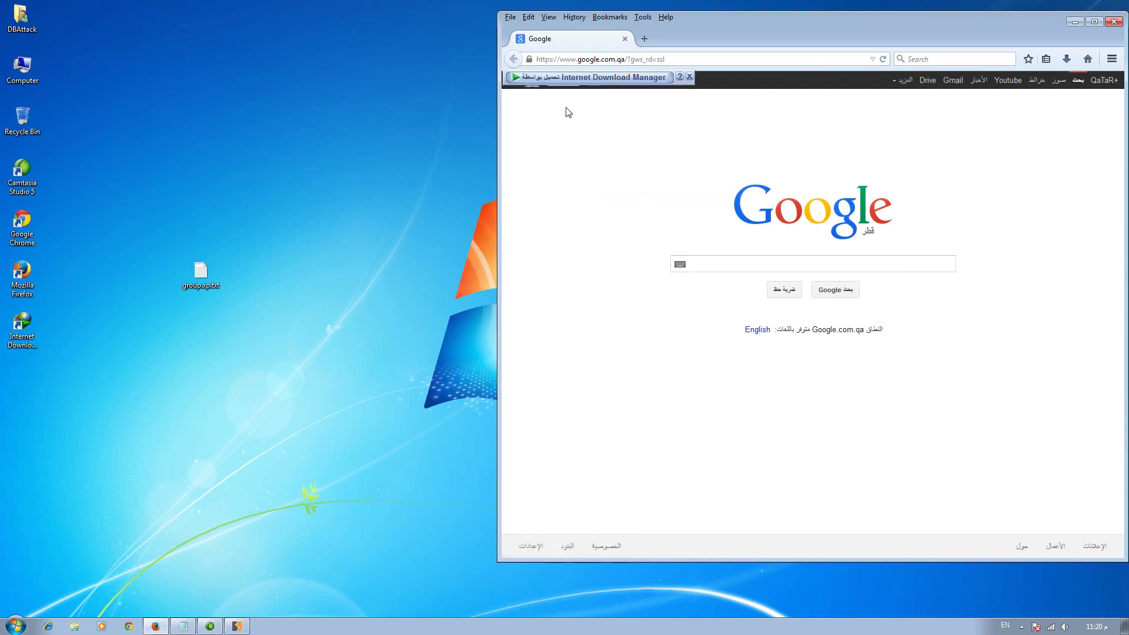
pyautogui.click(609, 17)
pyautogui.moveTo(643, 17)
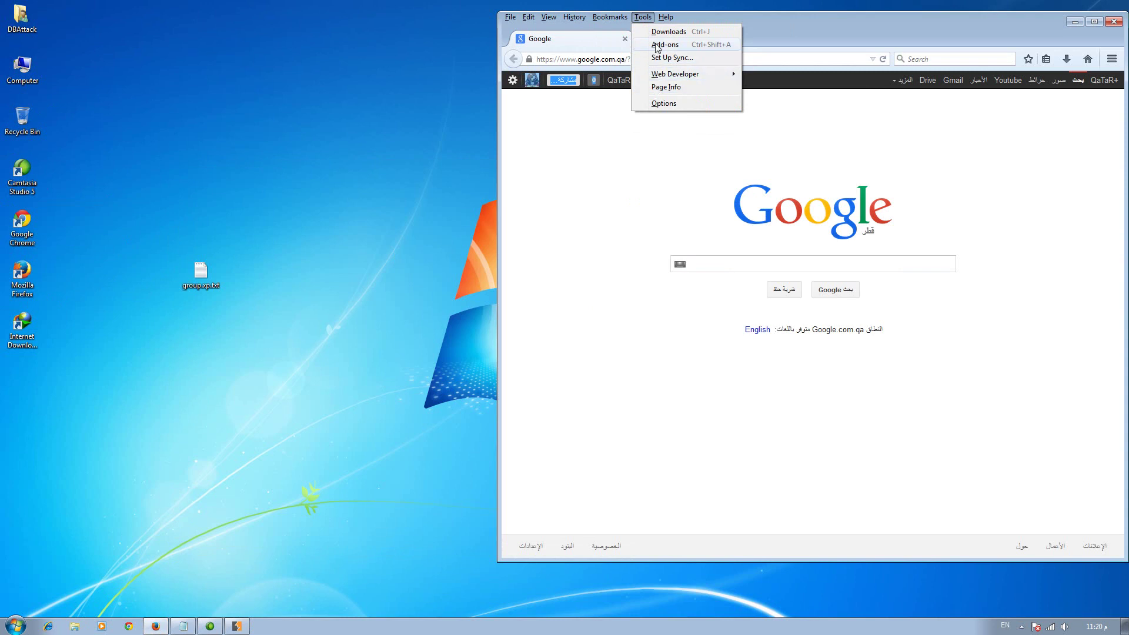
pyautogui.click(657, 103)
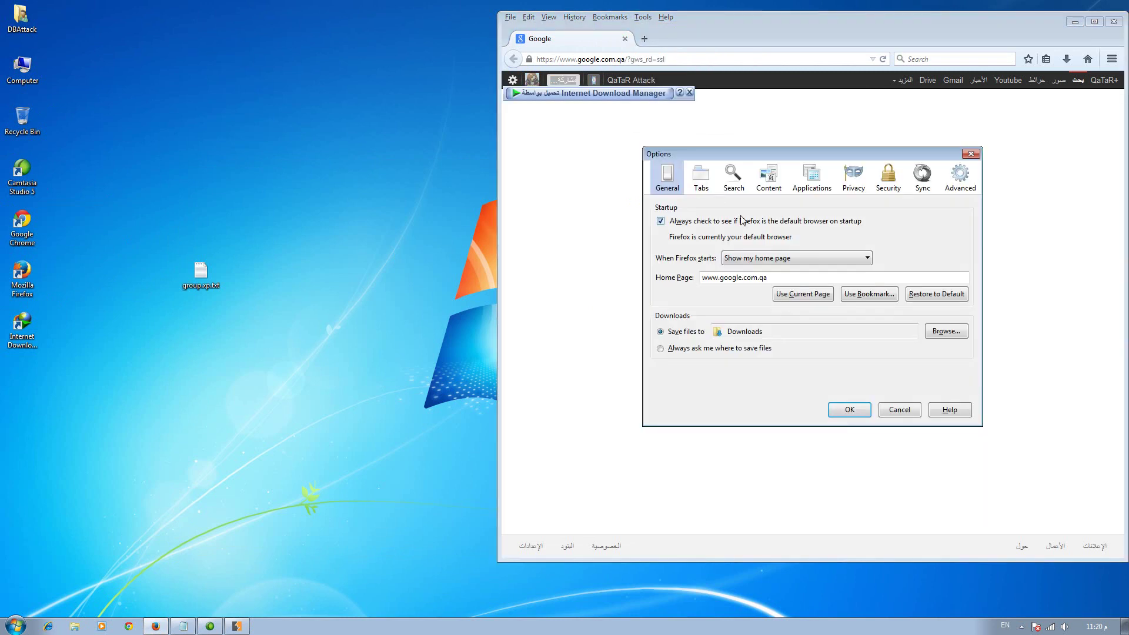
# Step: Choose manual proxy configuration in Firefox's advanced network connection settings and start editing the HTTP Proxy address
pyautogui.click(921, 179)
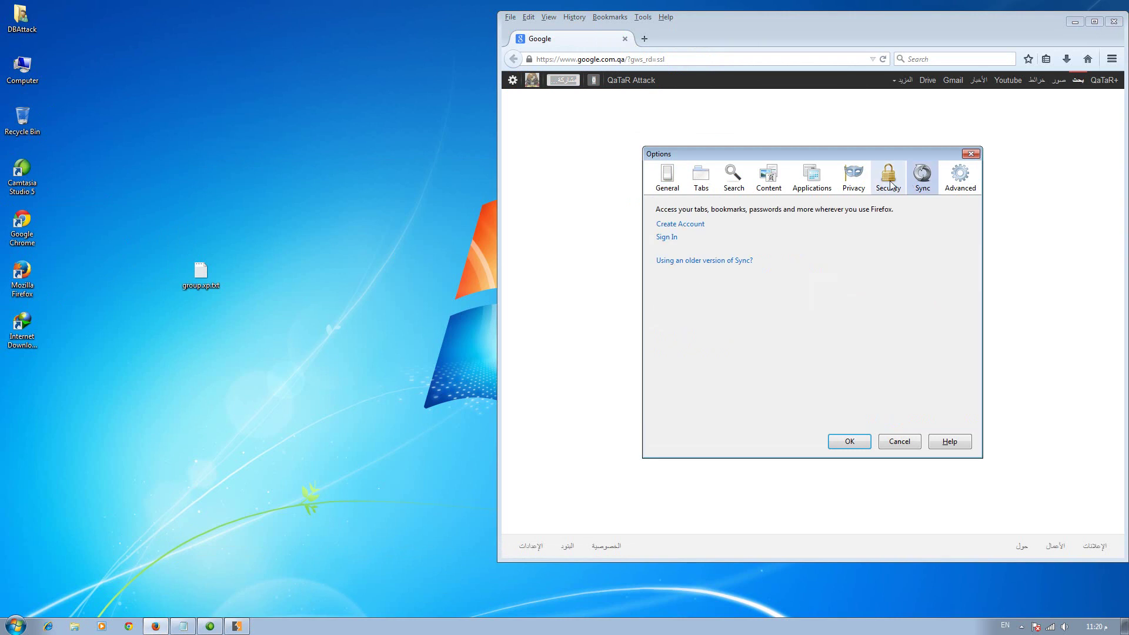
pyautogui.click(880, 186)
pyautogui.click(946, 189)
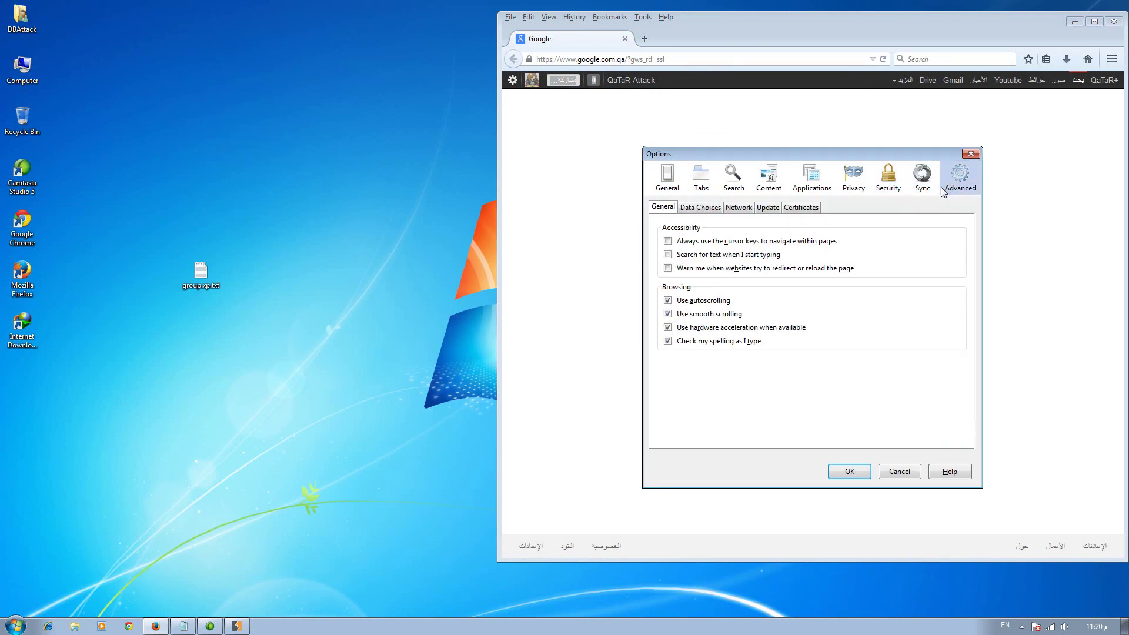
pyautogui.click(739, 207)
pyautogui.click(939, 243)
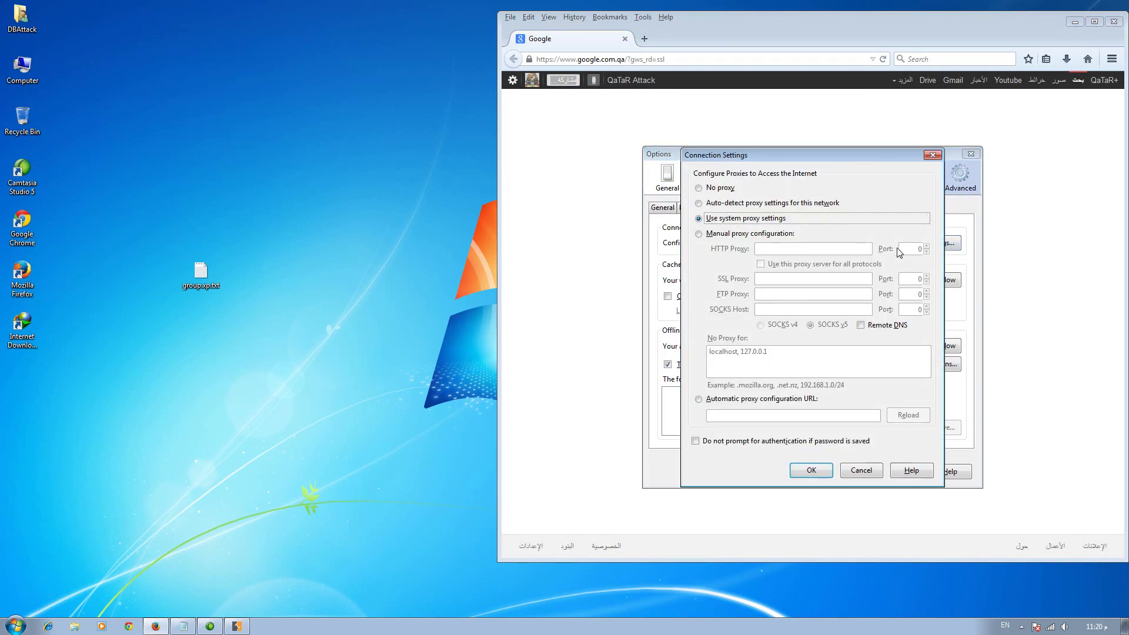
pyautogui.click(738, 235)
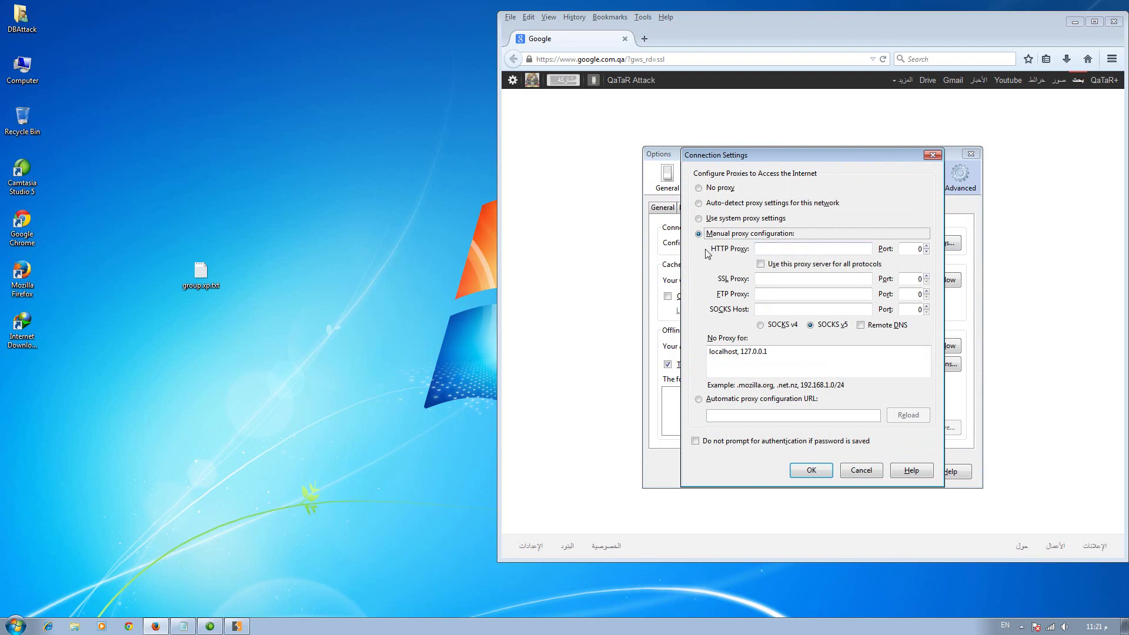
pyautogui.click(774, 251)
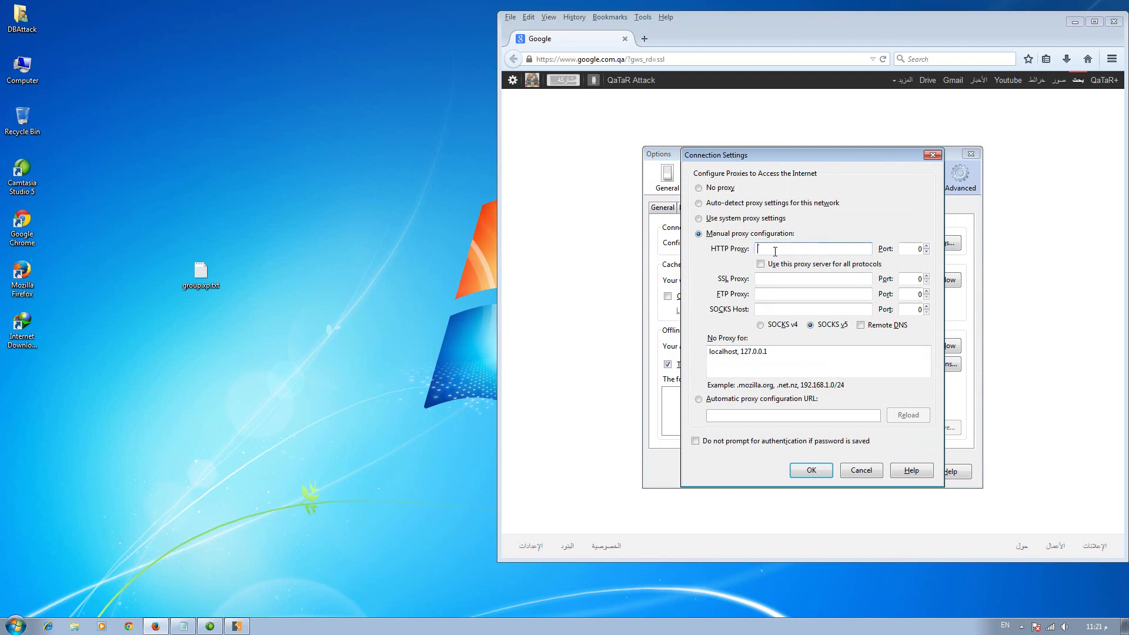